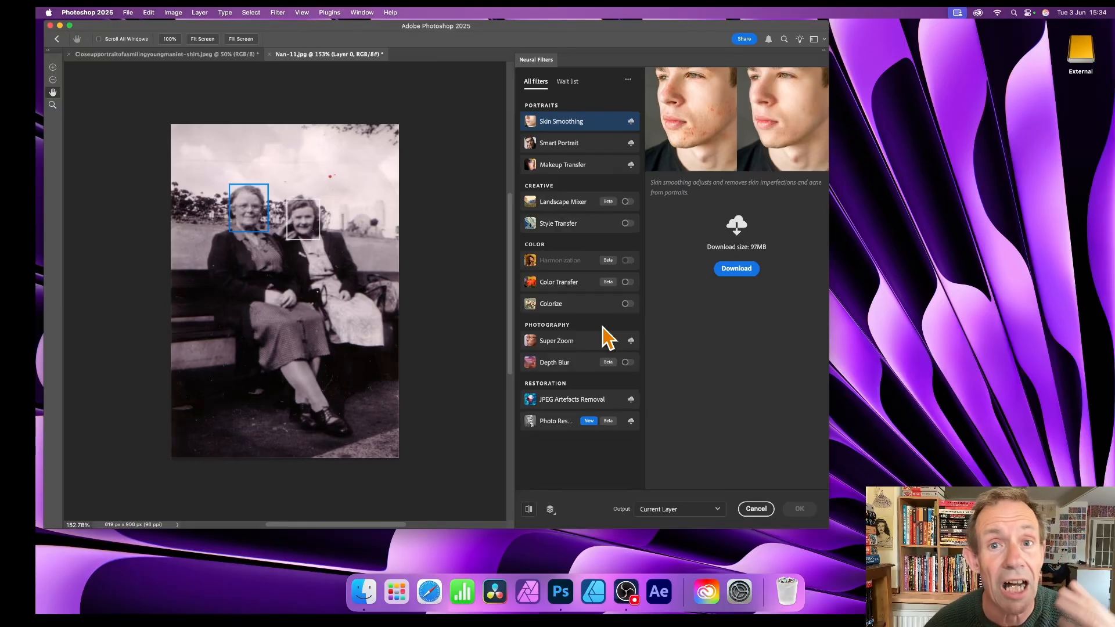
Step: Enable the Colorize neural filter on the old photo of the two seated women
click(573, 310)
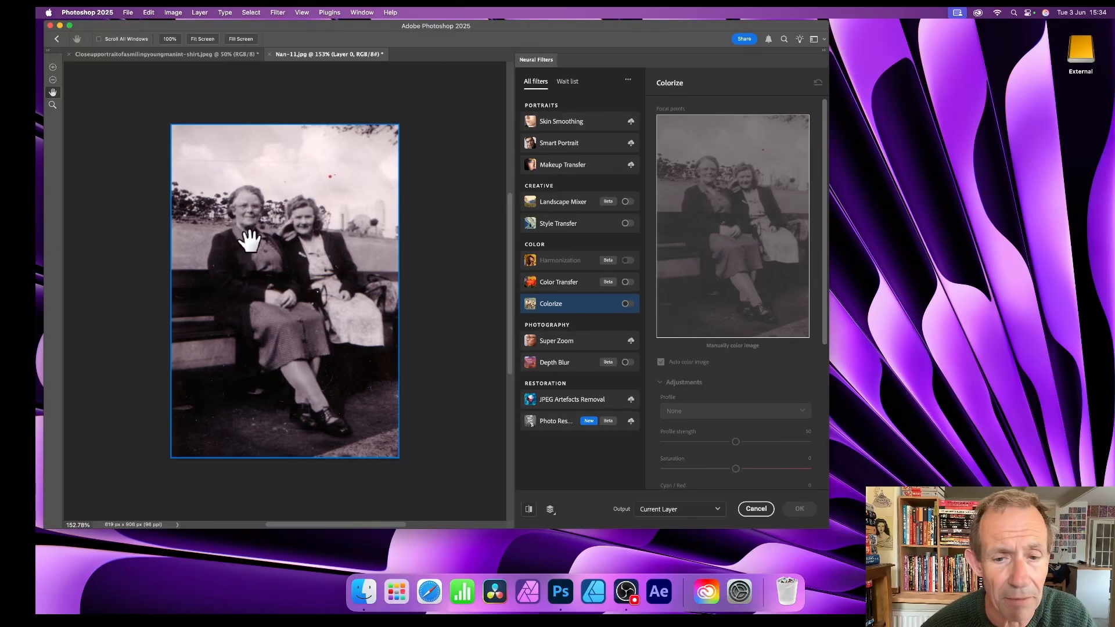
click(626, 304)
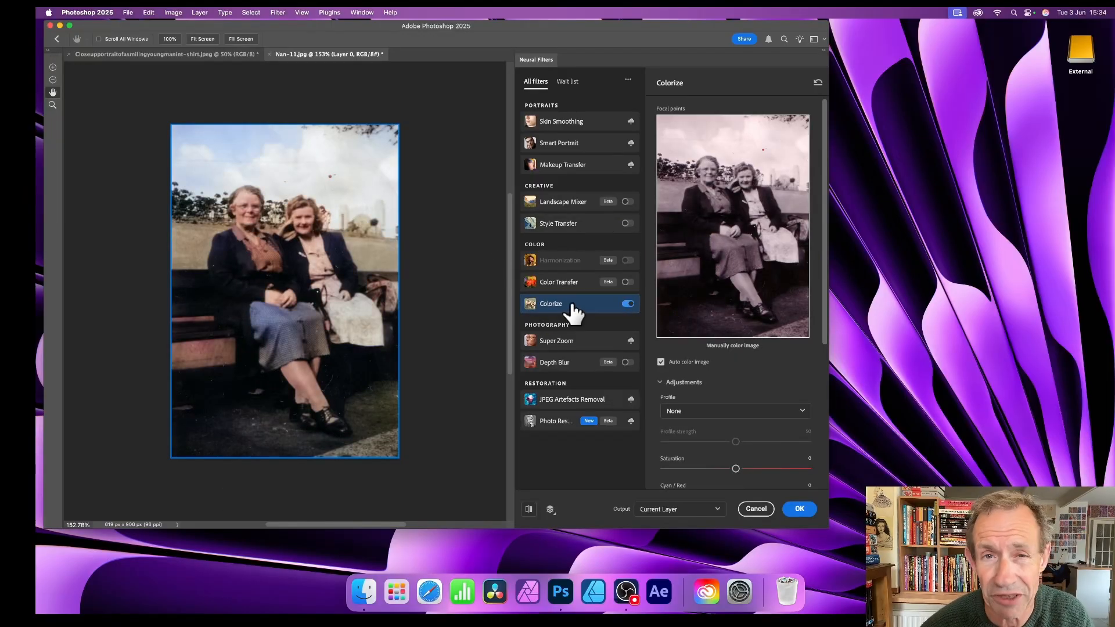
mouse_move(573, 311)
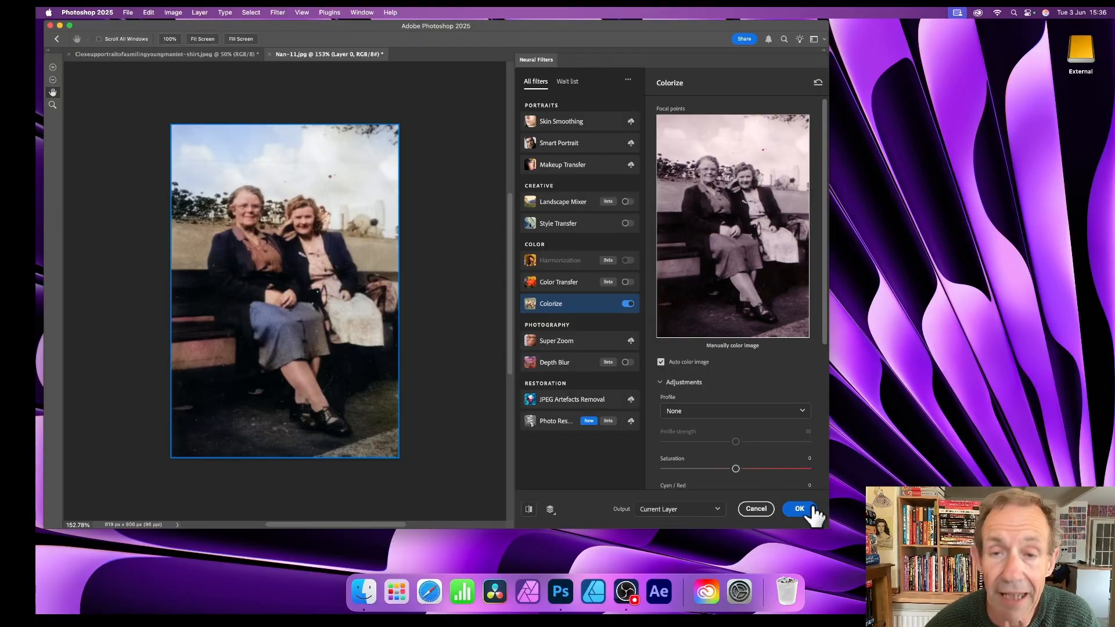
Step: Add a Colorize focal point on the blouse of the woman with glasses and color it red
scroll(729, 370, down, 5)
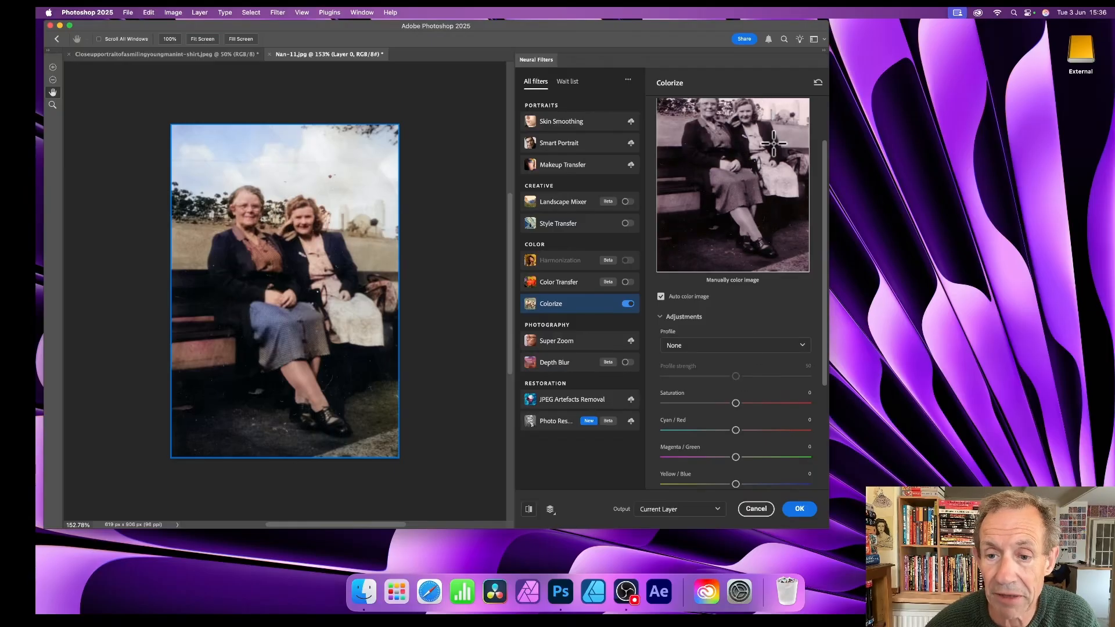
click(722, 135)
drag(545, 250, 576, 225)
click(675, 226)
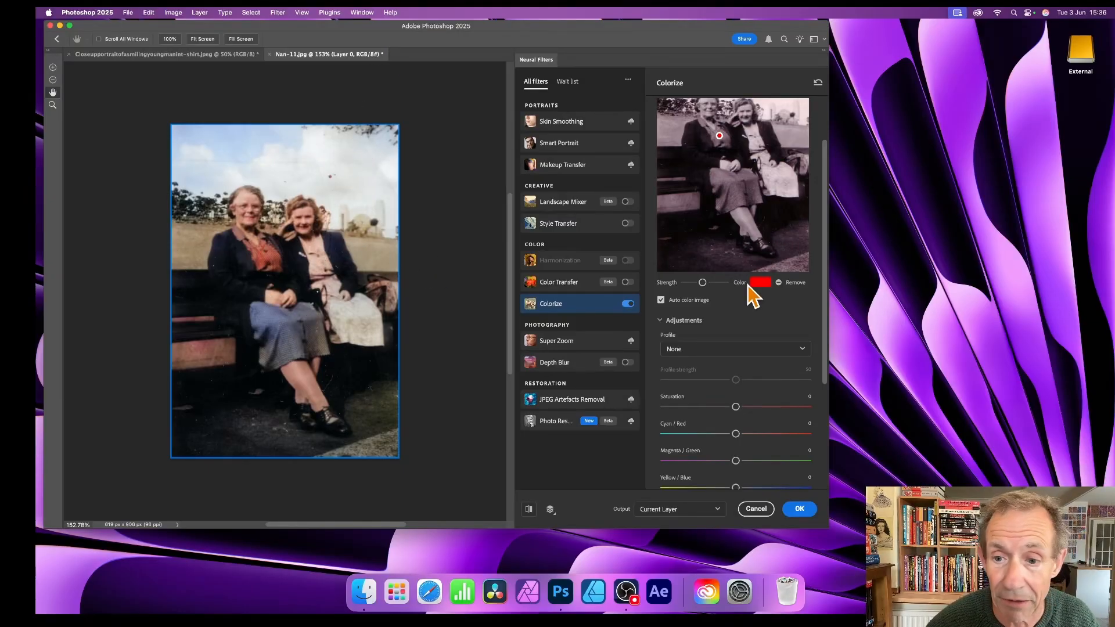
Step: Add a second focal point on the same woman's skirt and set its color to blue, 0066ff
click(730, 192)
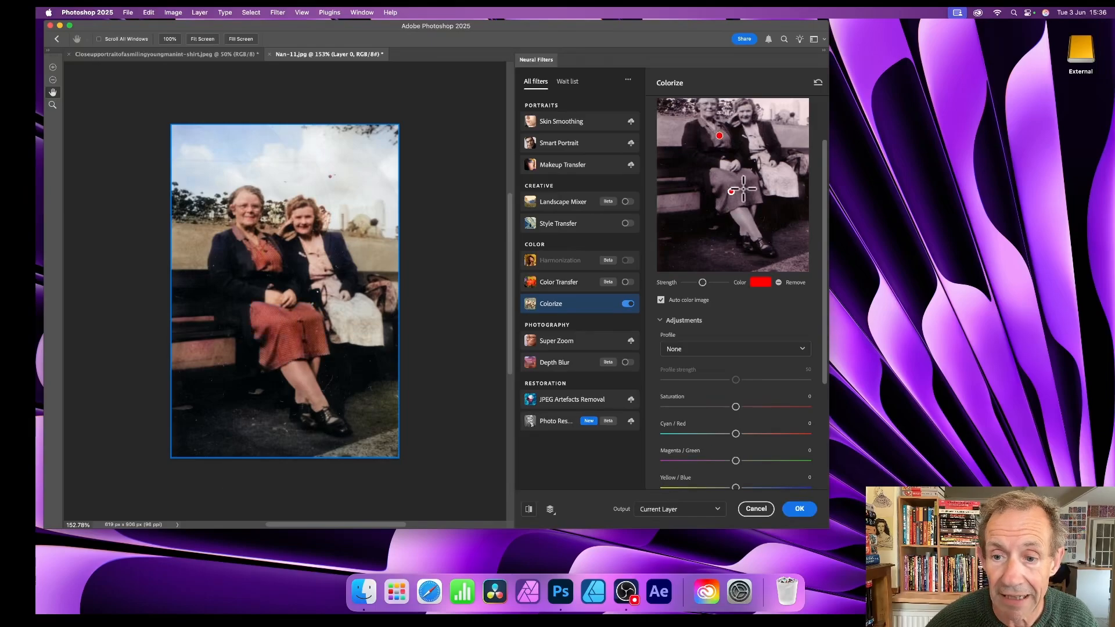
click(759, 283)
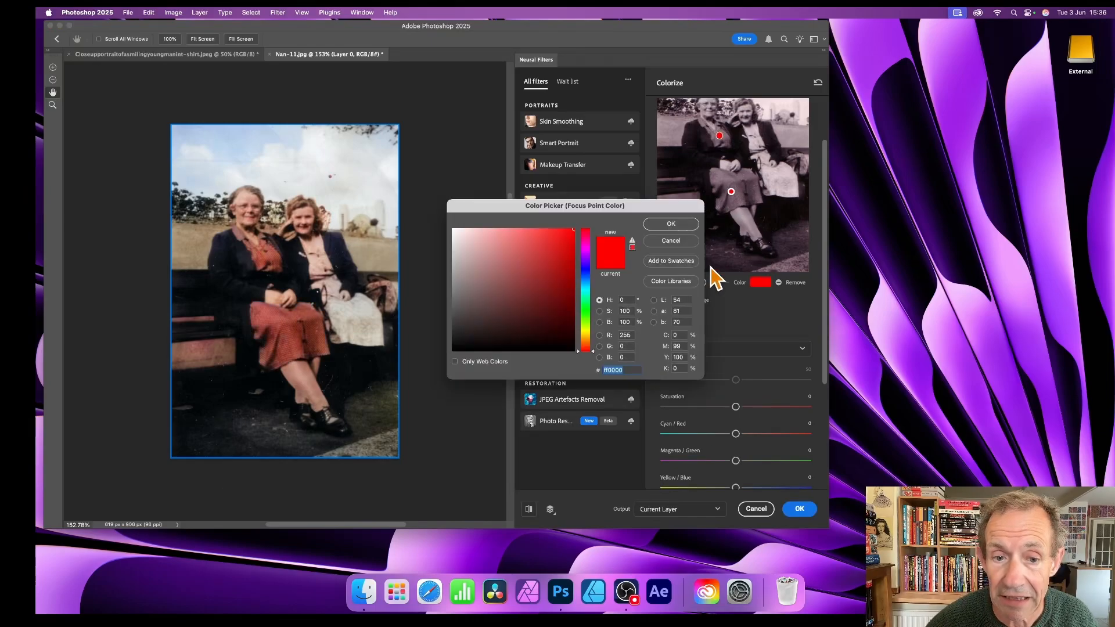
click(587, 279)
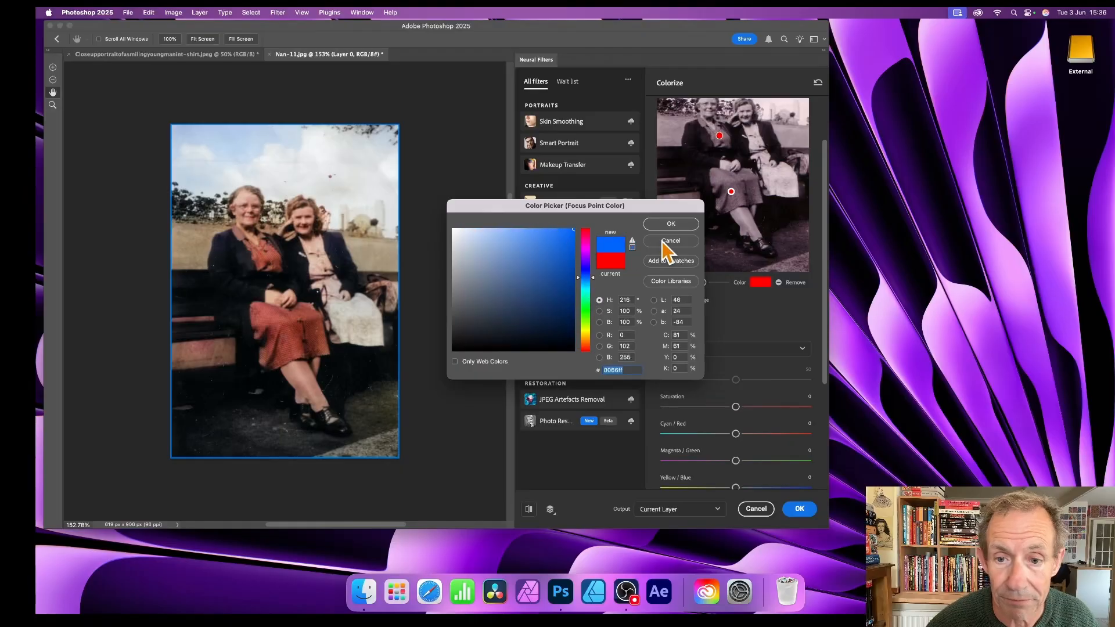
click(671, 224)
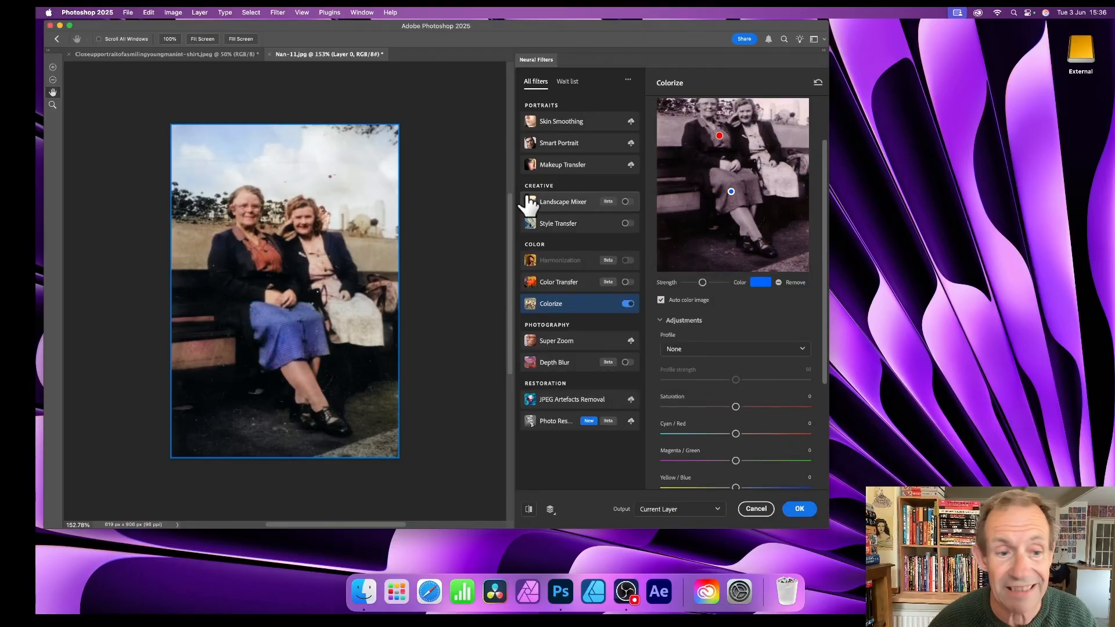
mouse_move(529, 205)
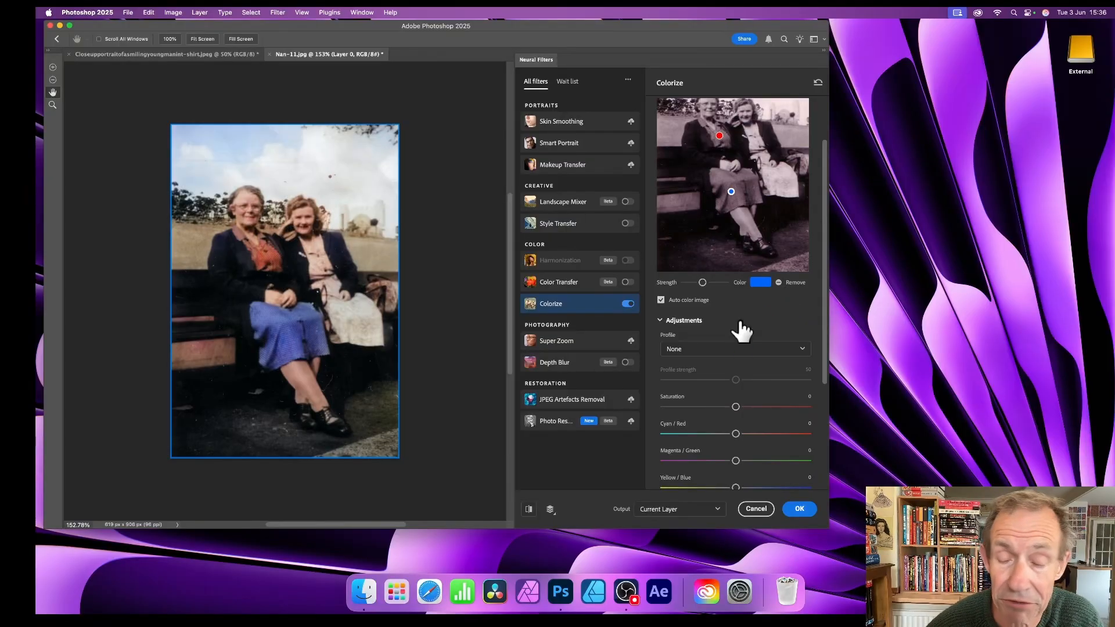
Step: Apply the Retro red color profile to the photo and raise Saturation to +42
click(732, 351)
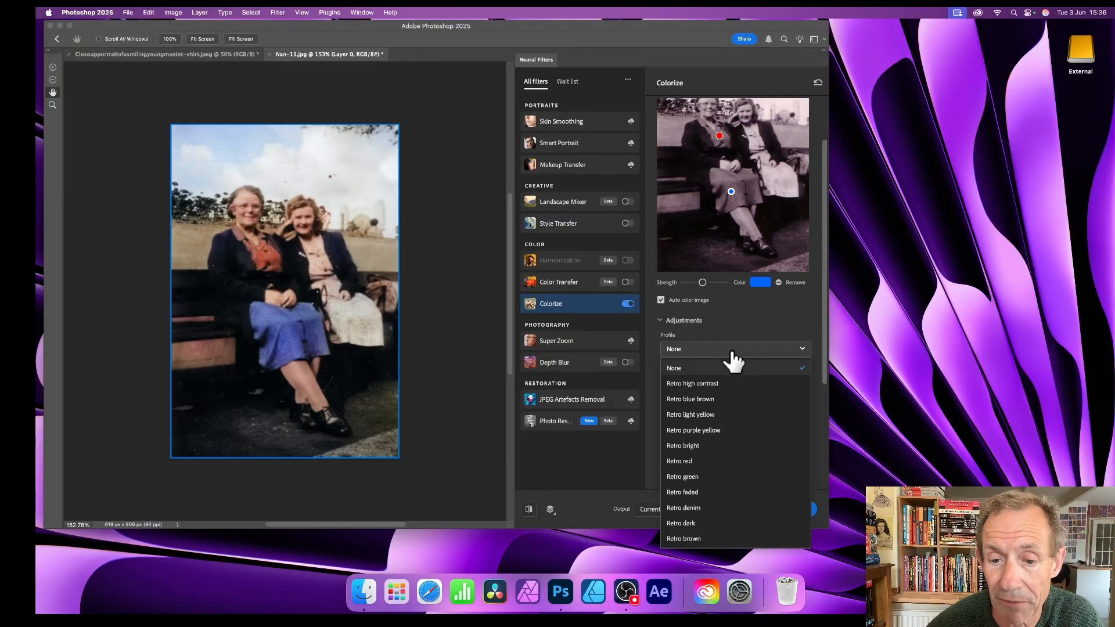
click(689, 462)
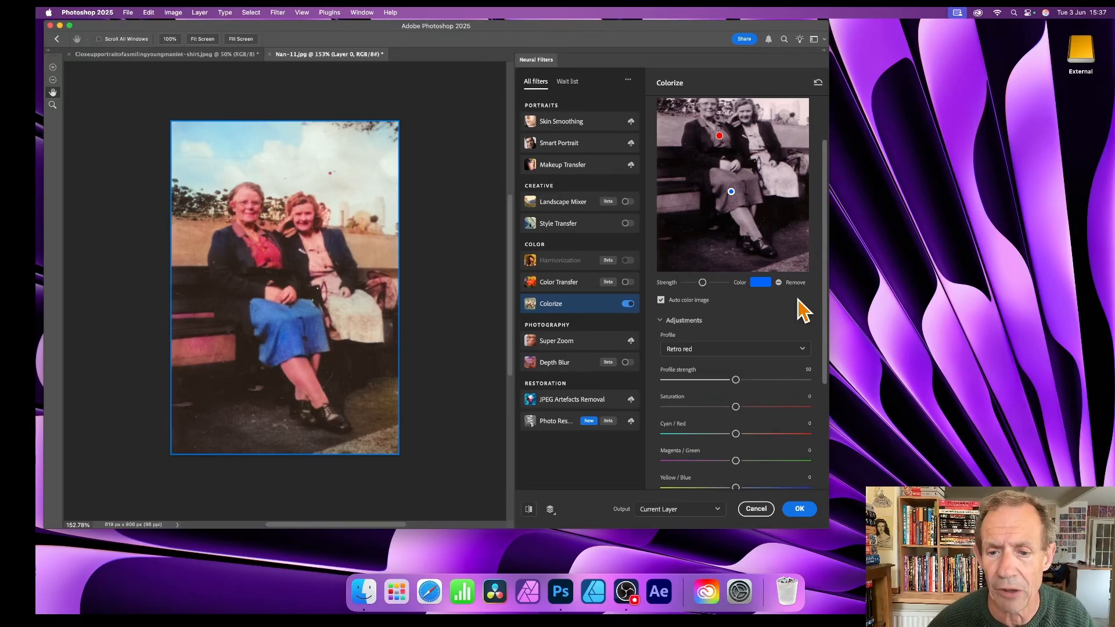
scroll(759, 378, down, 3)
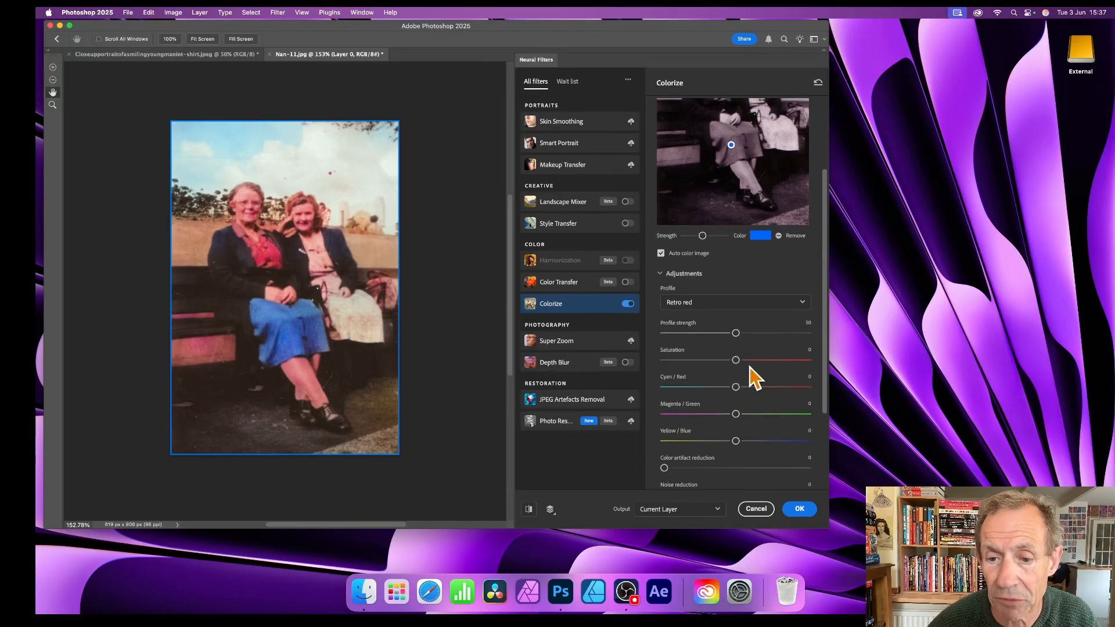
drag(736, 360, 796, 361)
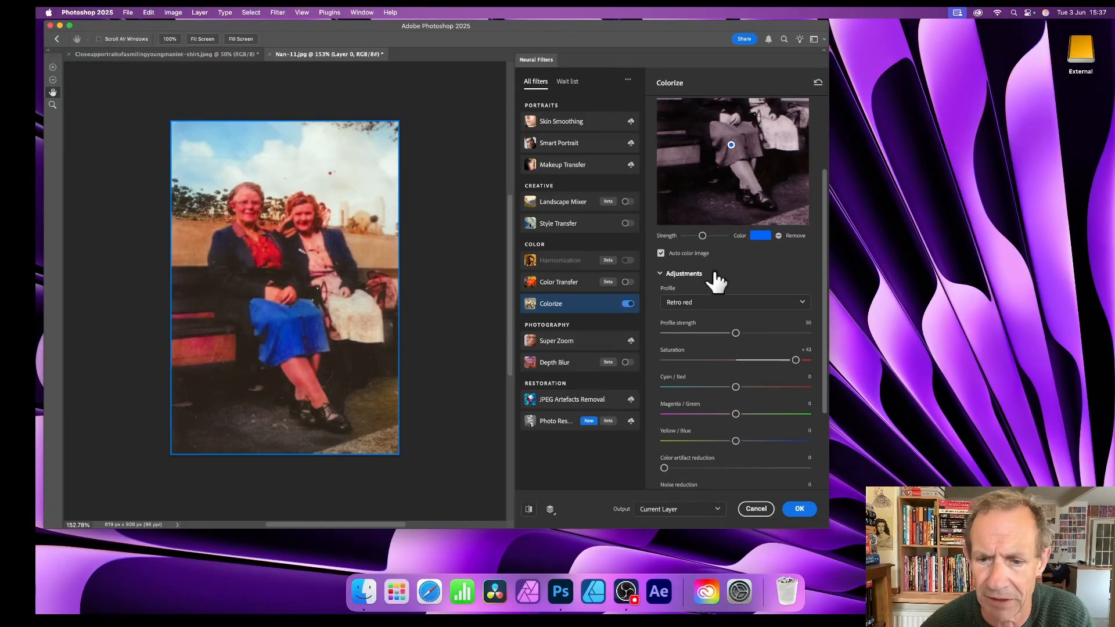
Step: Shift the Cyan / Red balance toward cyan, to -34
scroll(717, 291, down, 1)
drag(736, 360, 777, 361)
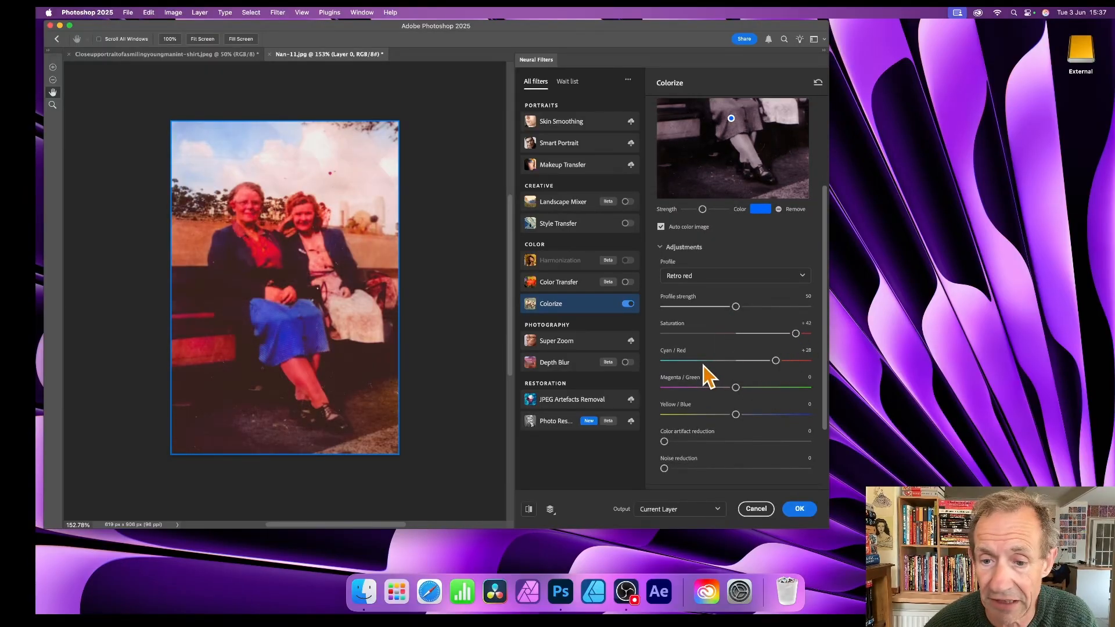
drag(703, 361, 687, 362)
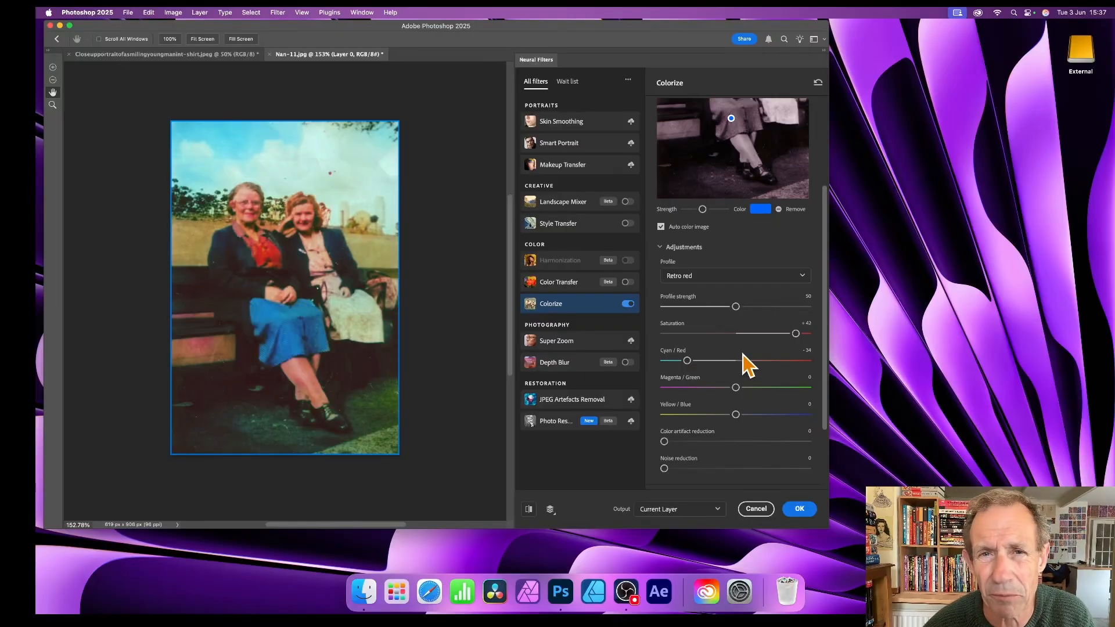
Step: Preview the colorization output as a new color layer and turn that output option off again
scroll(743, 361, down, 2)
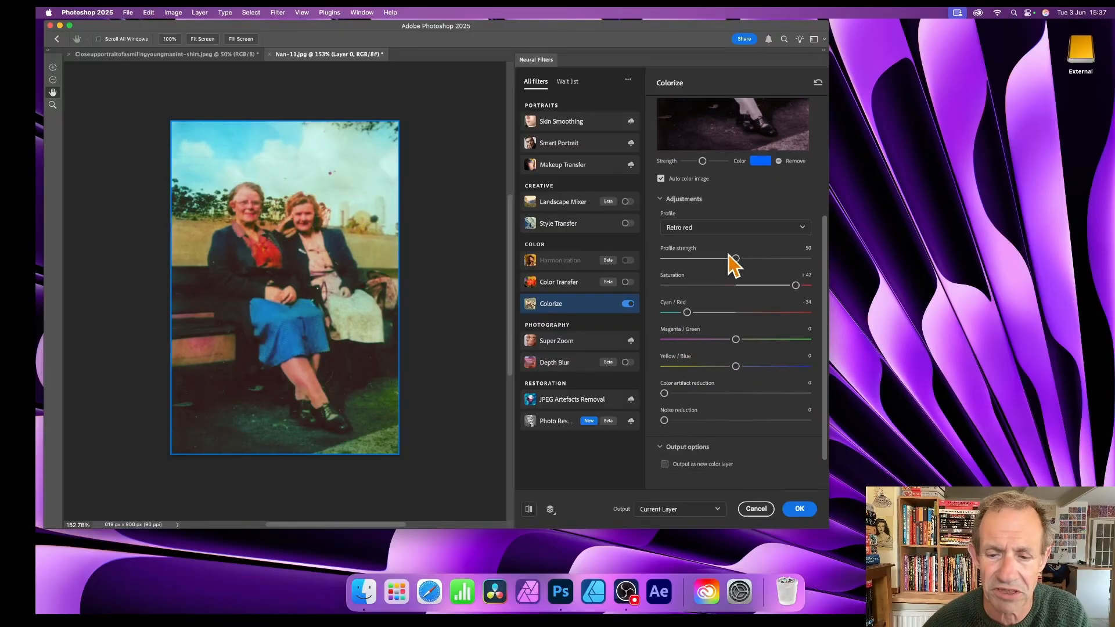
scroll(722, 378, down, 1)
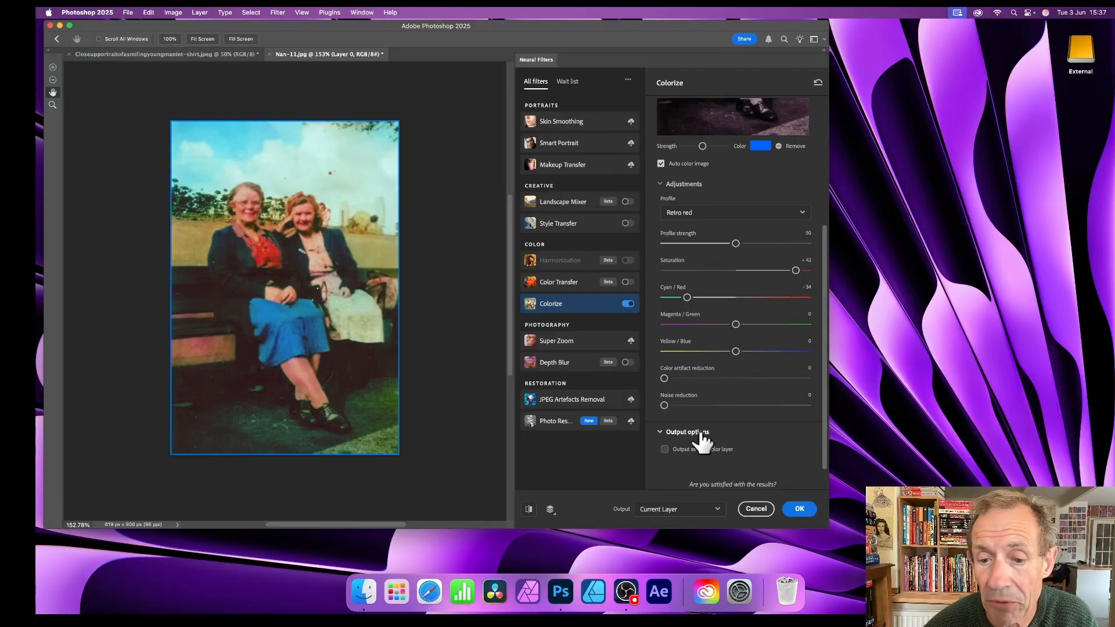
click(665, 451)
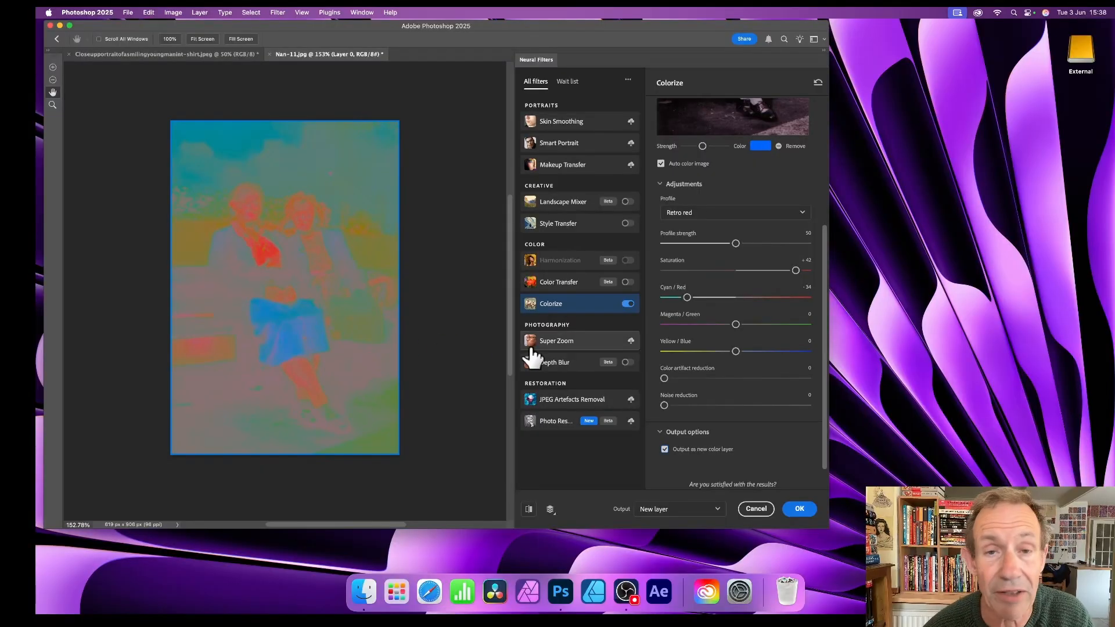
click(665, 450)
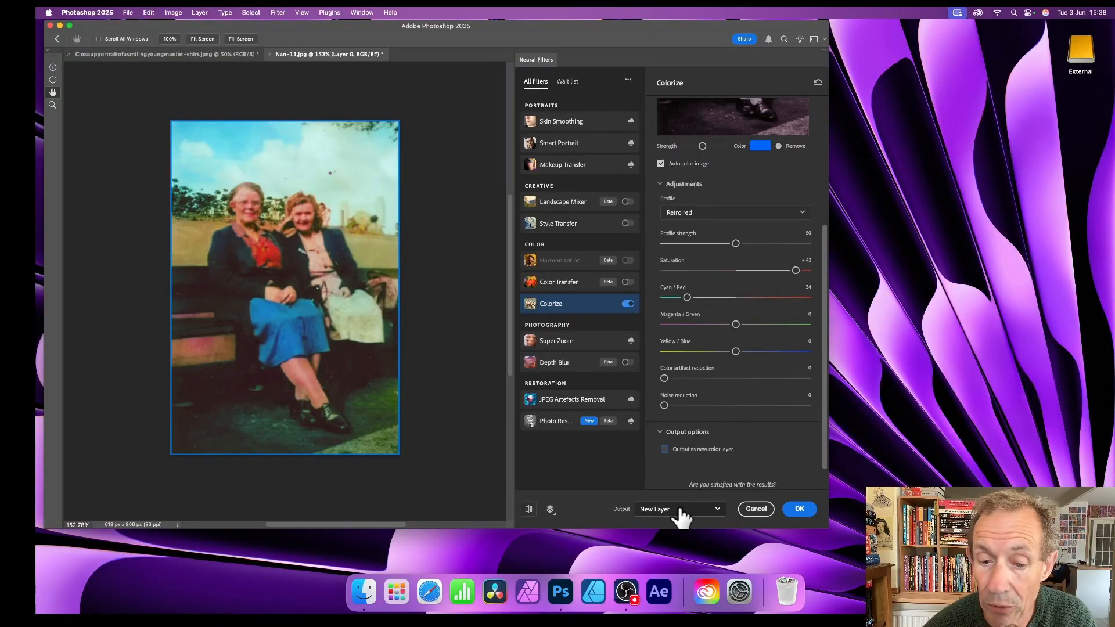
Step: Set the filter output to New Layer and apply the Colorize filter
click(687, 514)
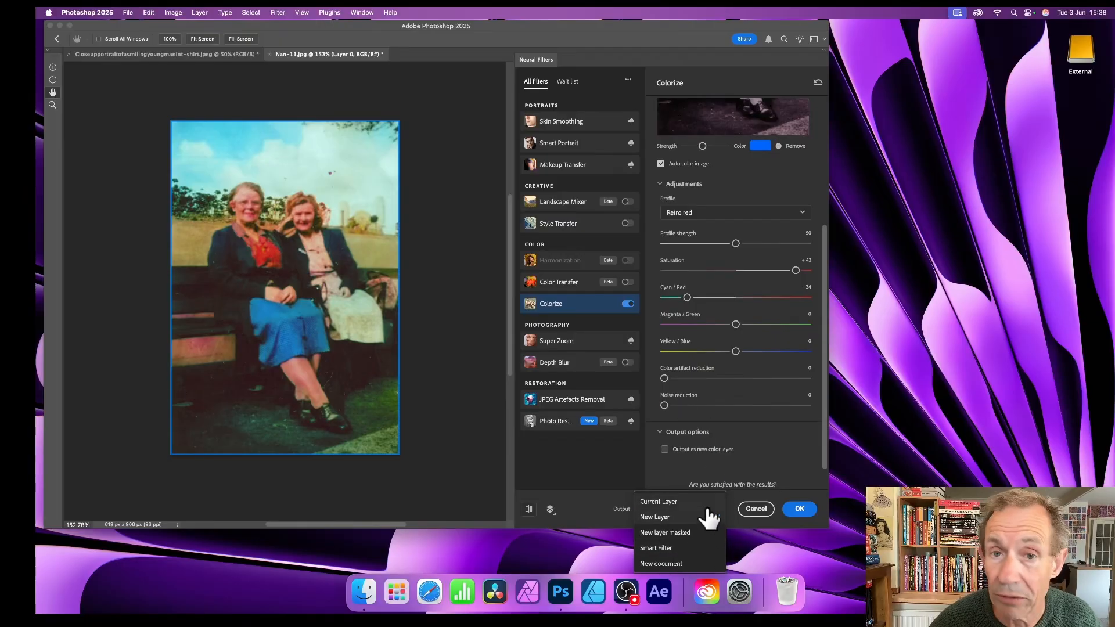
click(709, 516)
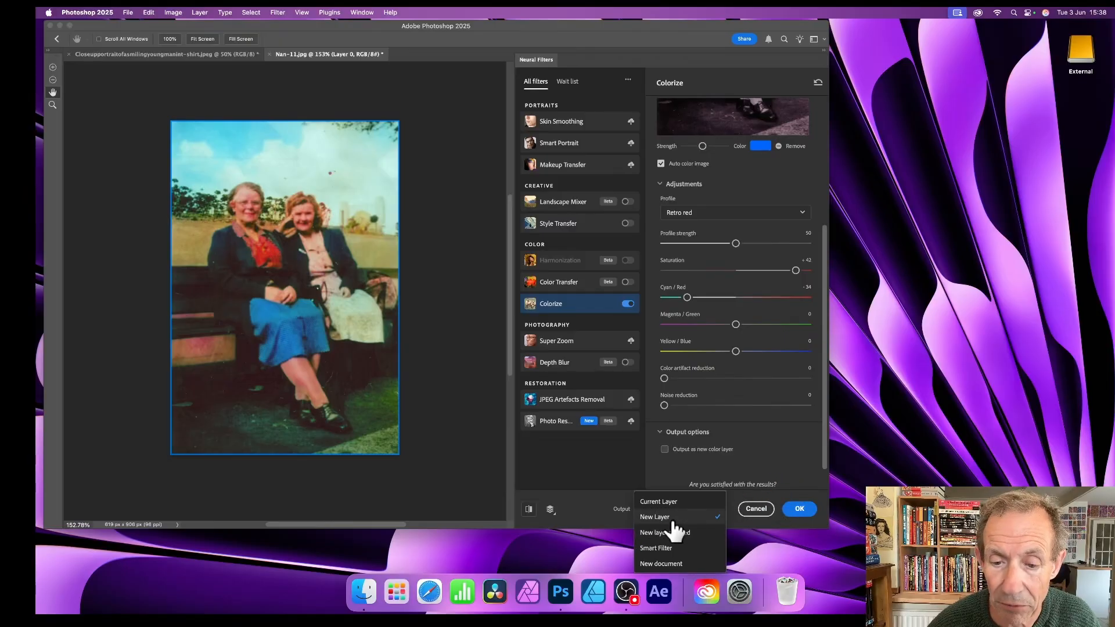
click(800, 511)
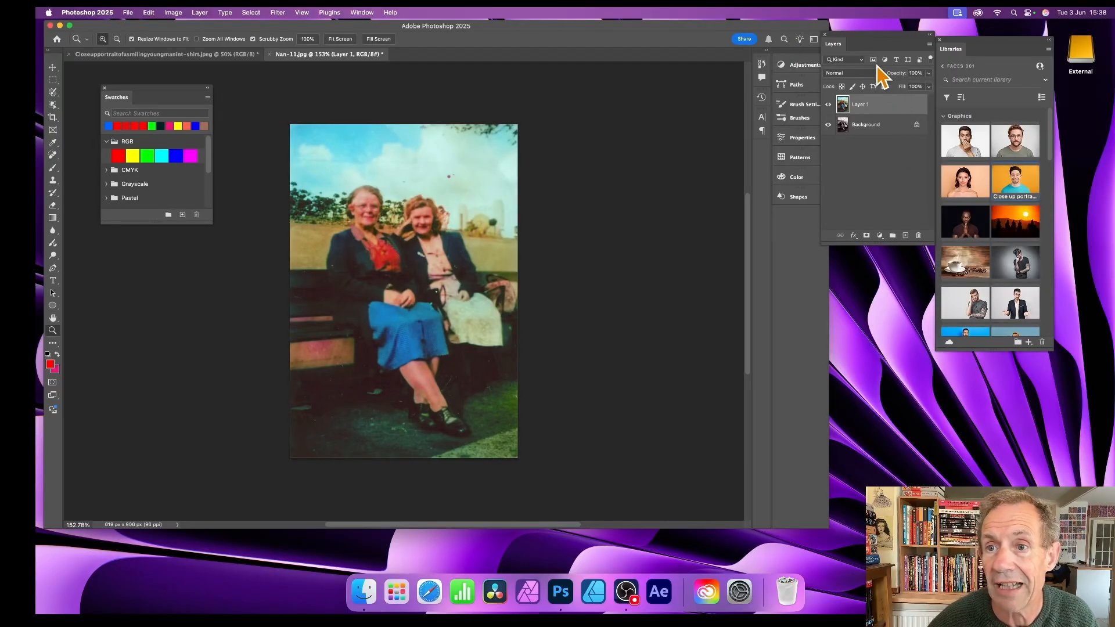
Step: Compare the colorized layer with the original by toggling its visibility, and preview other blend modes on it
drag(858, 44, 607, 120)
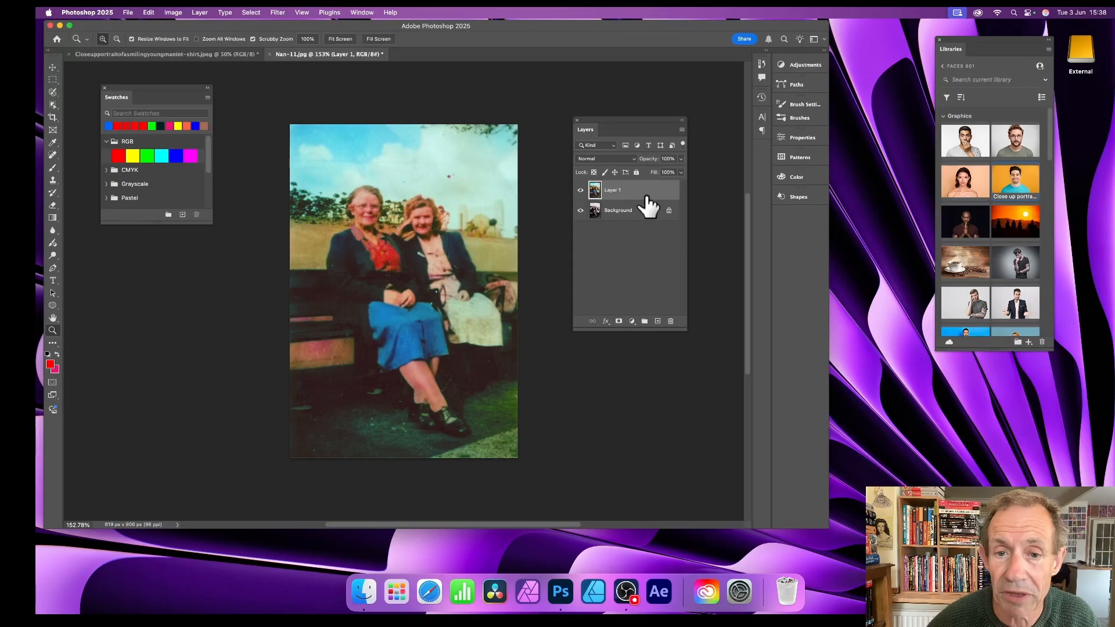
click(581, 191)
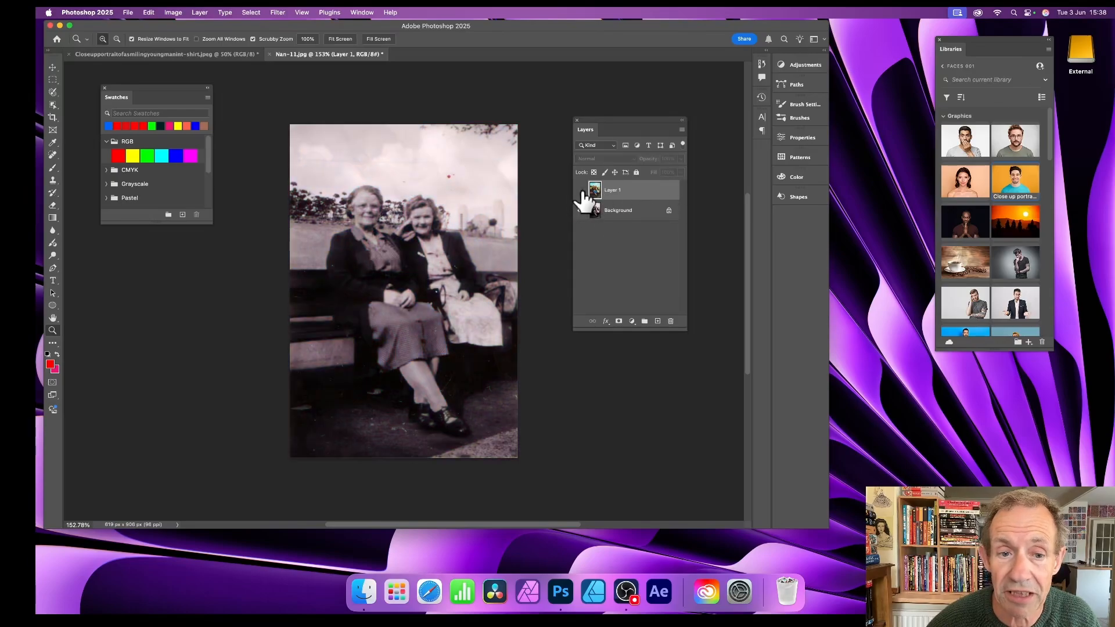
click(581, 191)
click(580, 190)
click(581, 190)
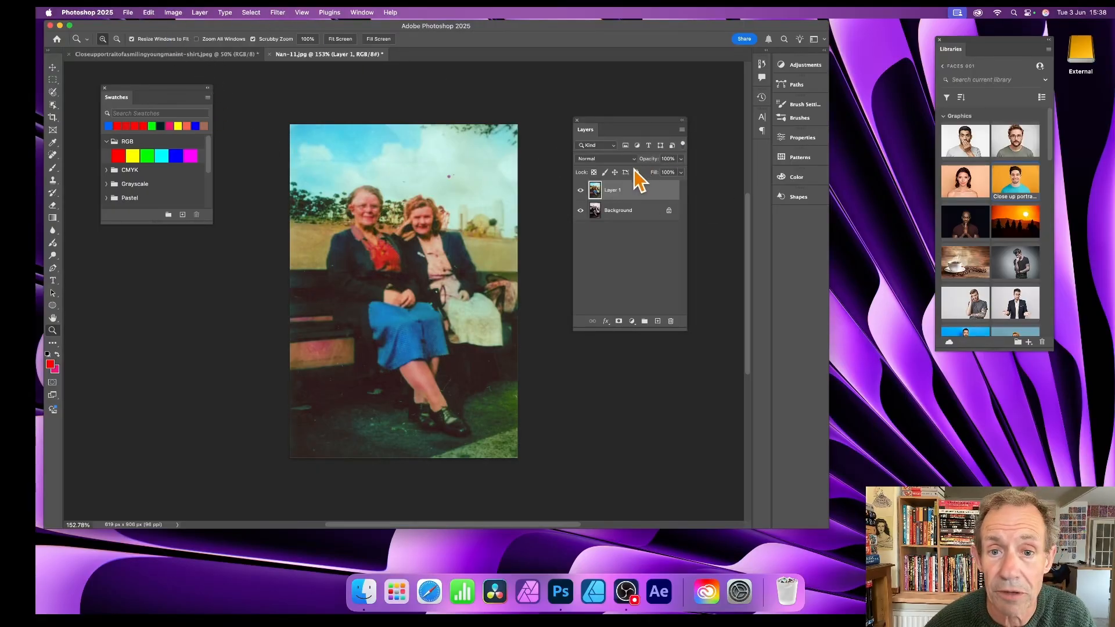
click(604, 159)
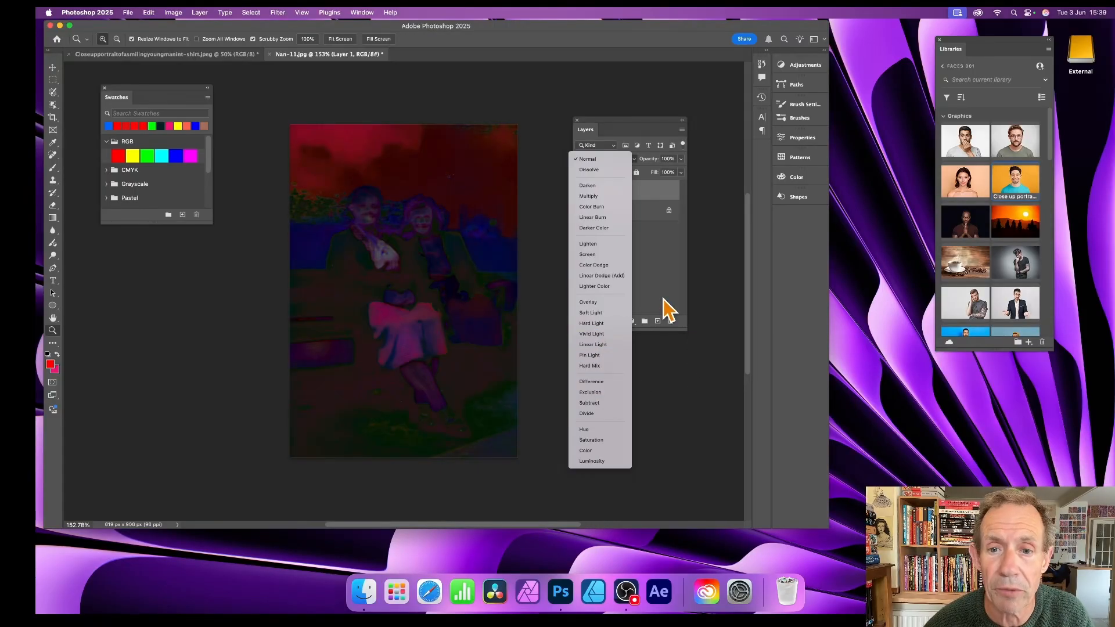
click(665, 278)
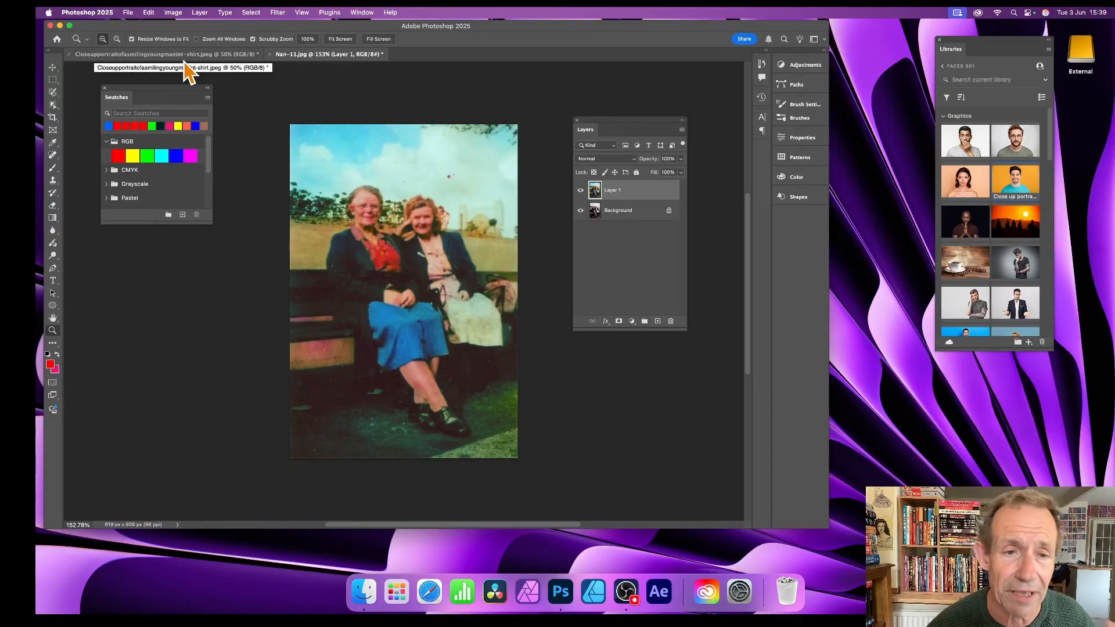
Step: Switch to the portrait document of the smiling young man and enlarge the application window
click(166, 55)
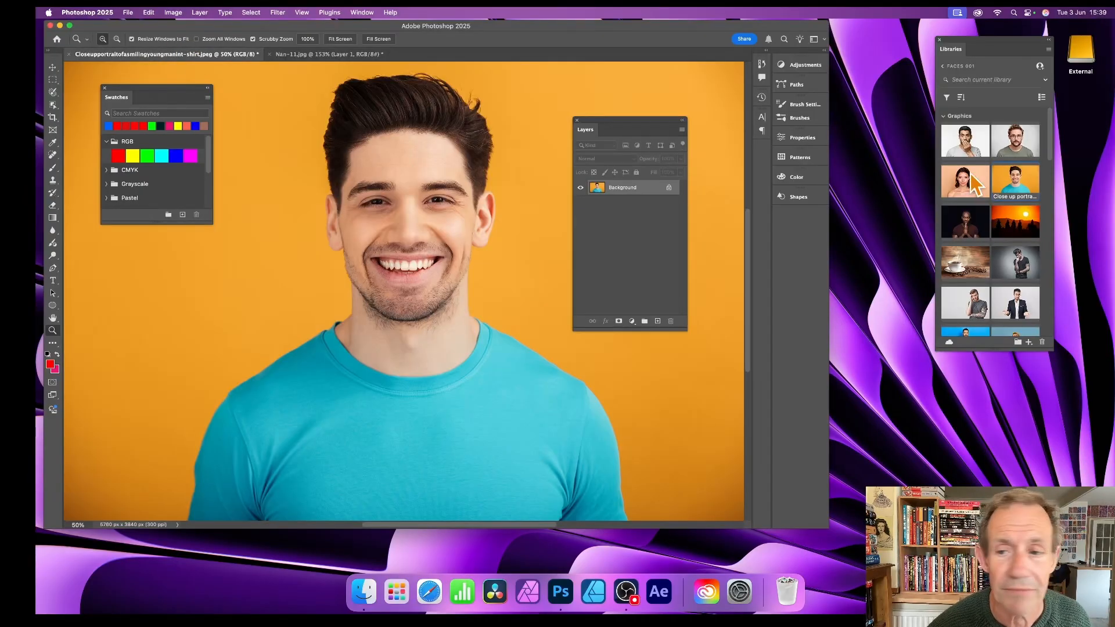
drag(827, 526, 1030, 553)
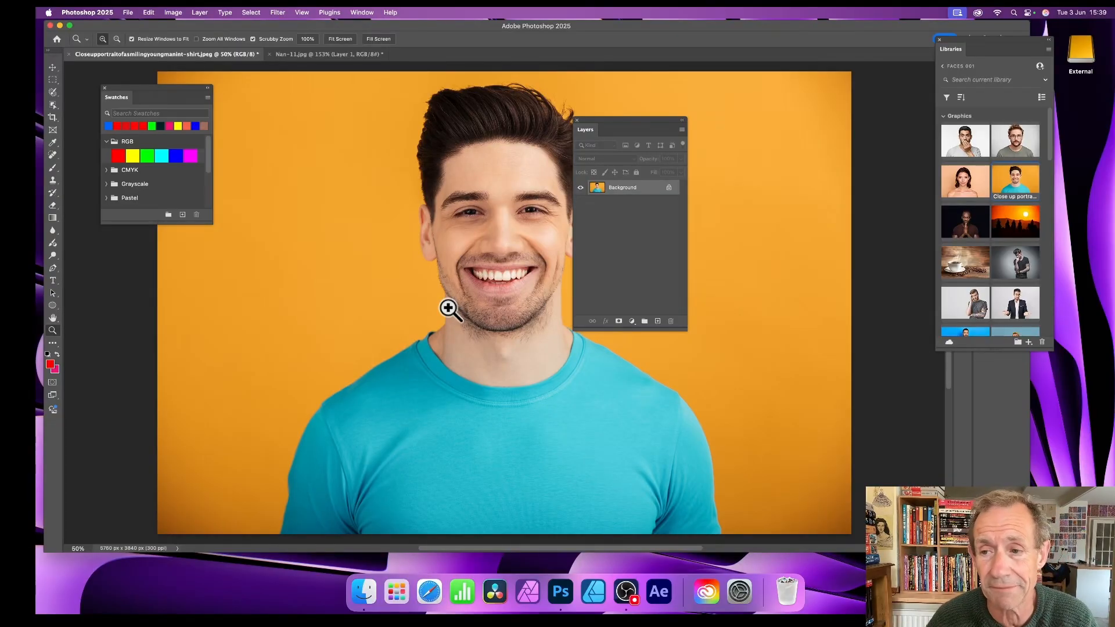
Step: Enable the Colorize neural filter on the young man's portrait and choose the Retro red profile
click(278, 12)
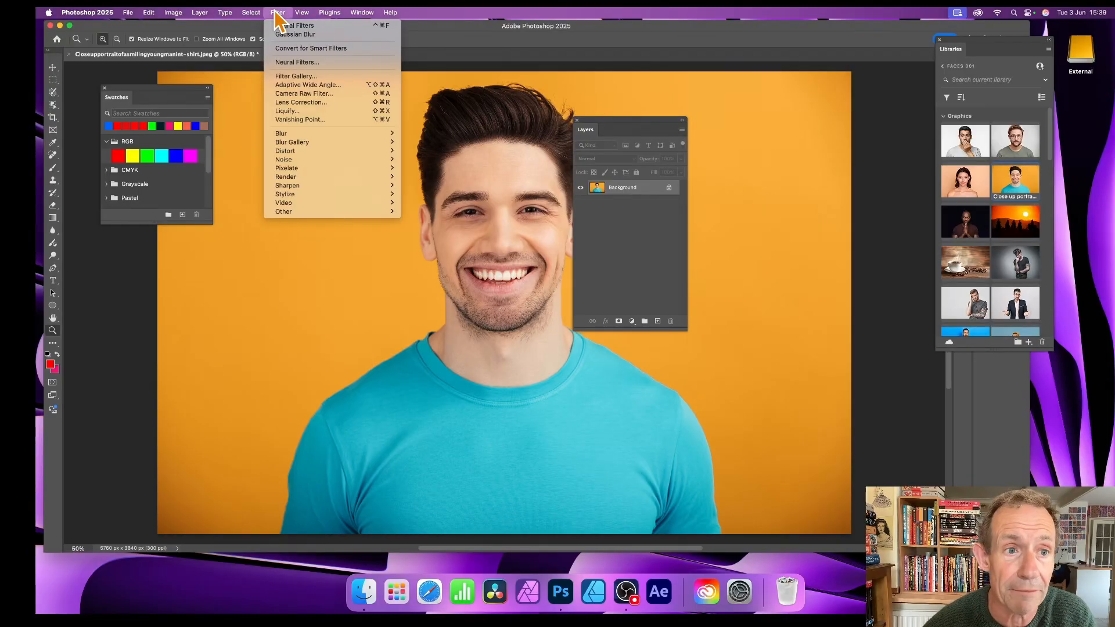
click(298, 62)
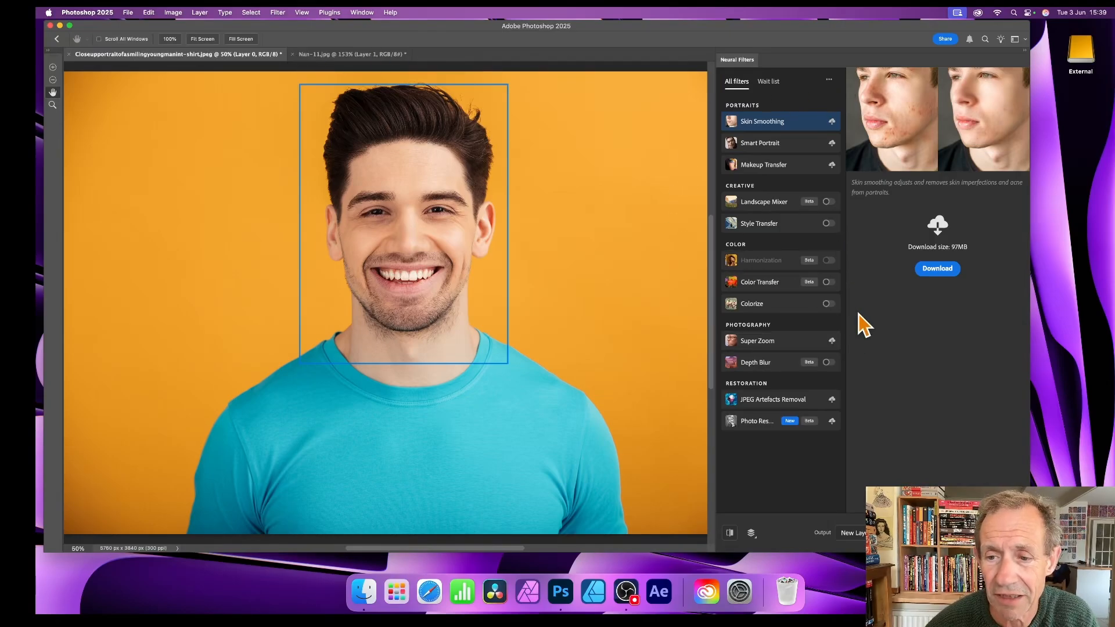
click(829, 304)
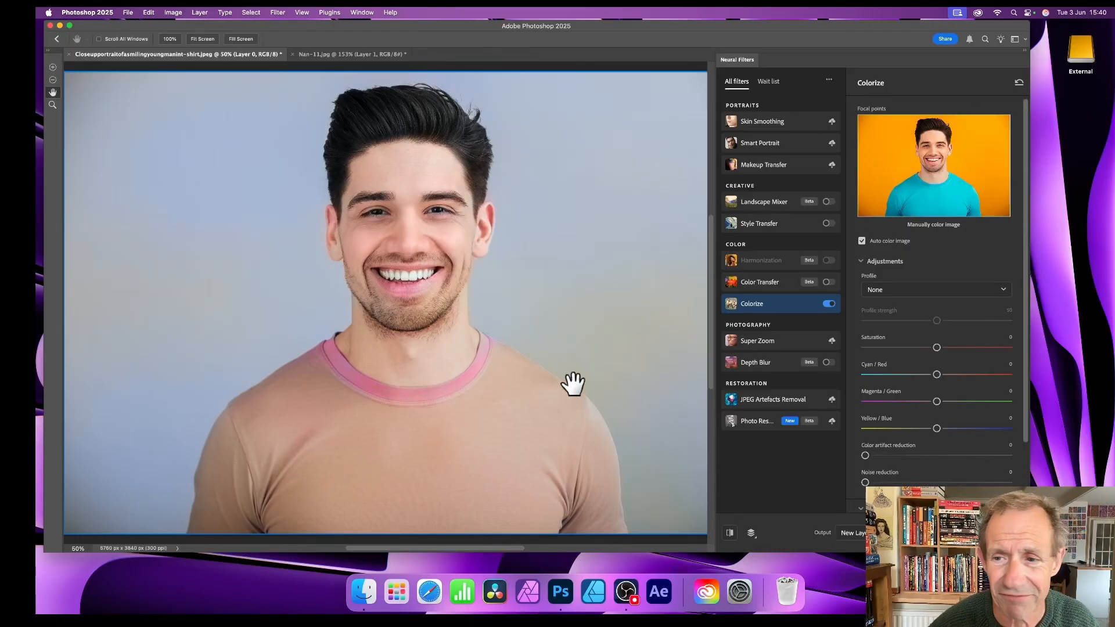
click(885, 290)
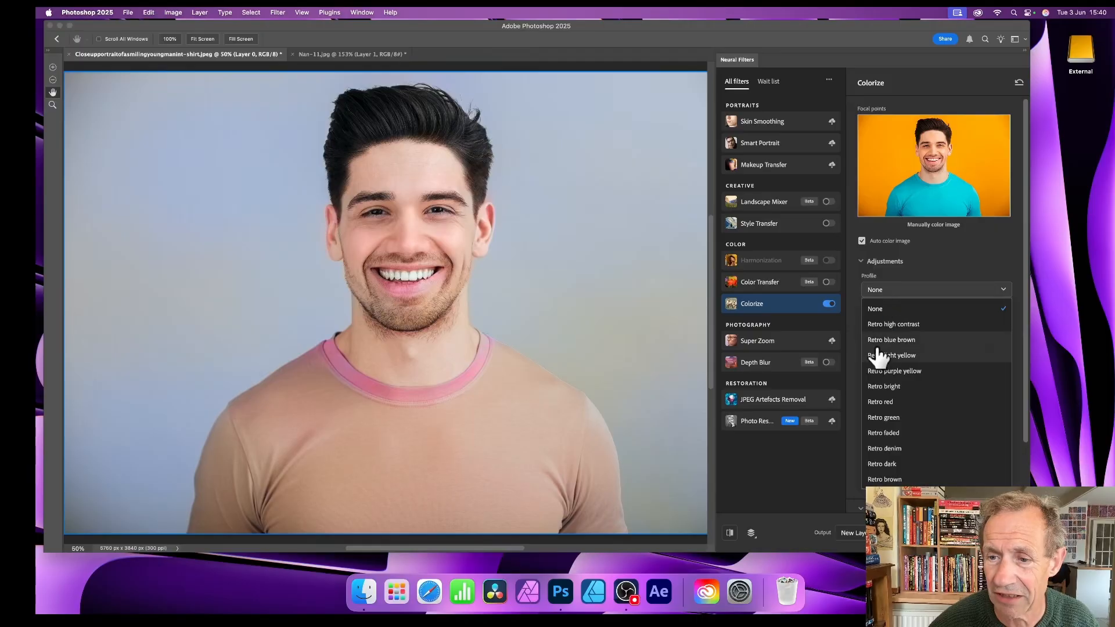
click(888, 403)
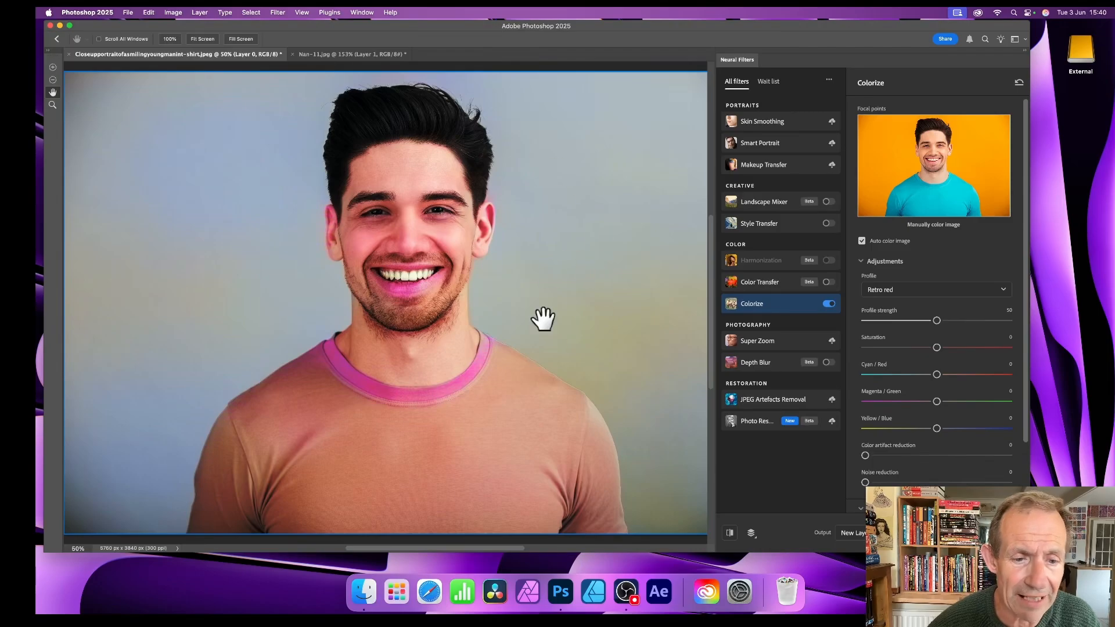
Step: Switch the Colorize profile to Retro faded and bring noise reduction down to 0
click(923, 293)
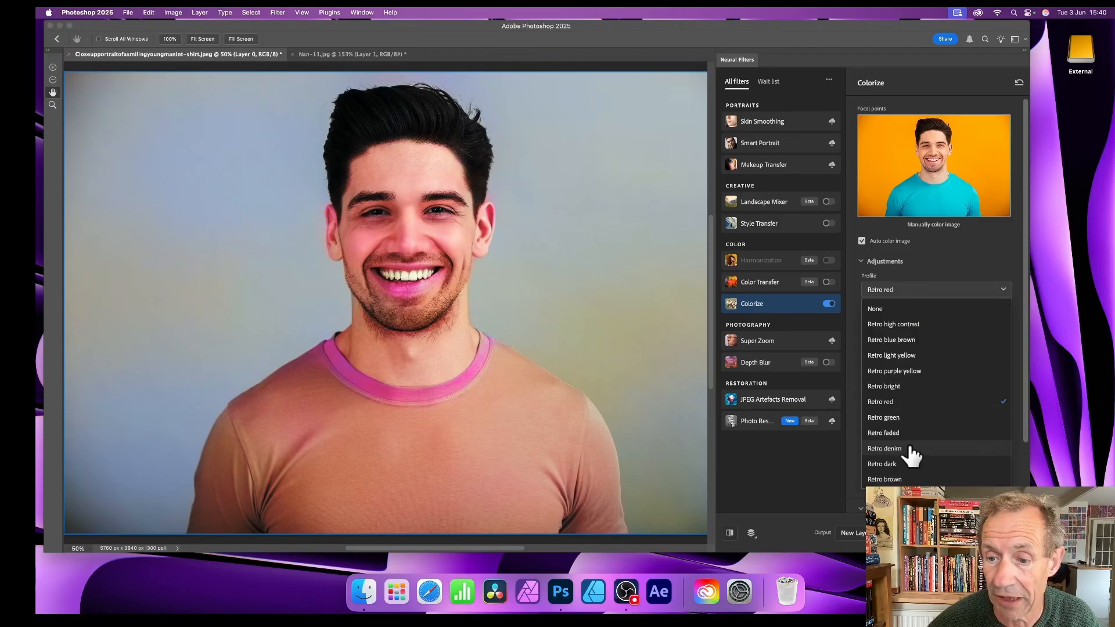
click(887, 433)
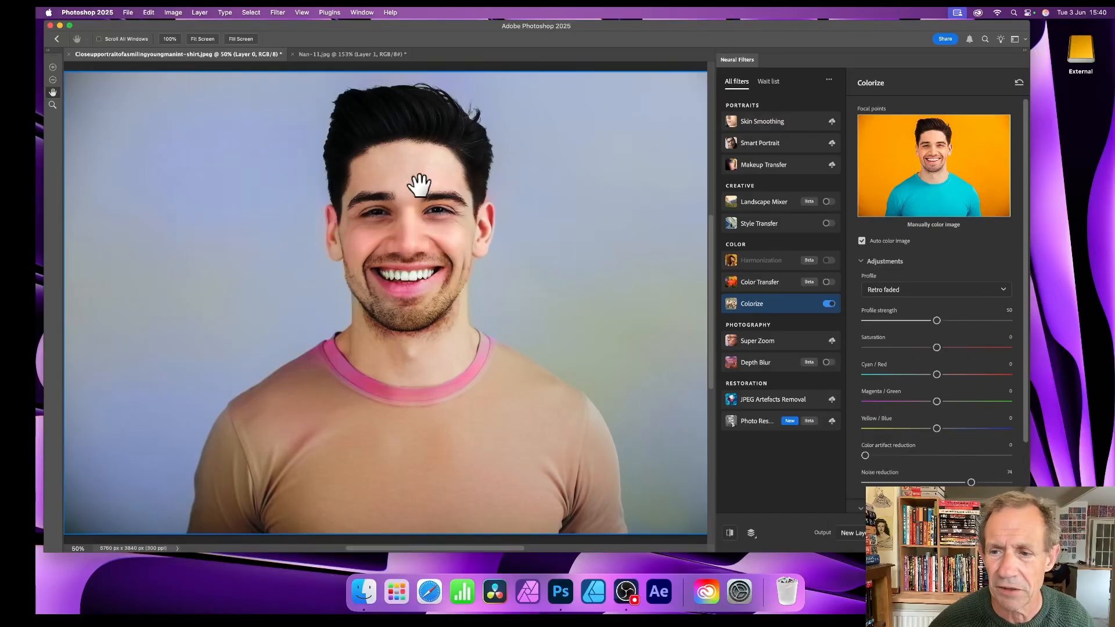
drag(969, 482, 848, 481)
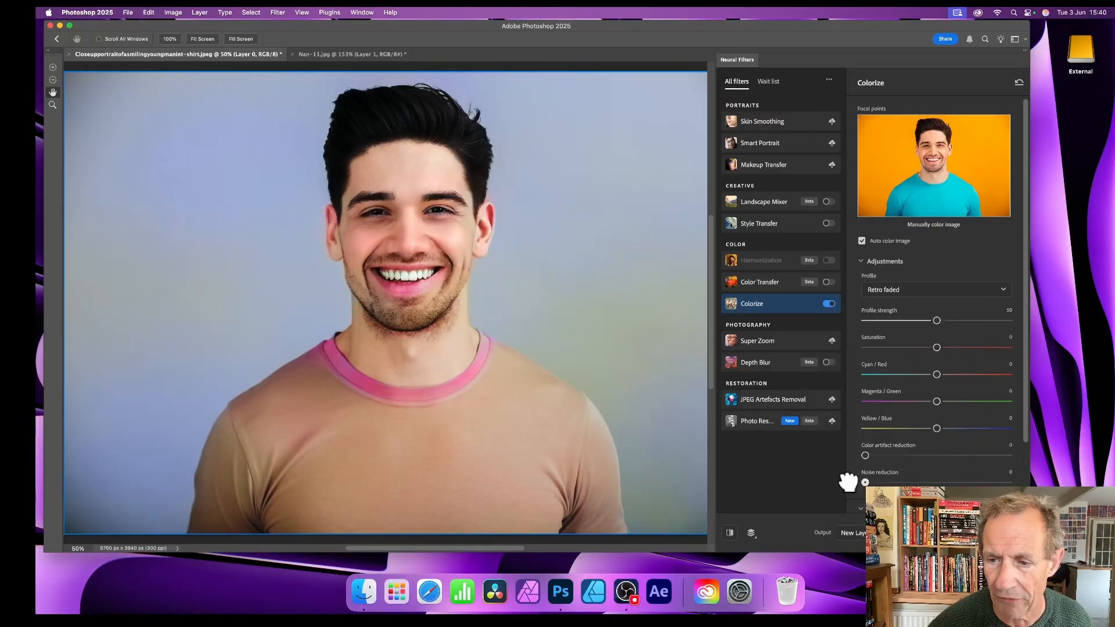
Step: Set the Colorize filter's output to the current layer
scroll(988, 332, down, 3)
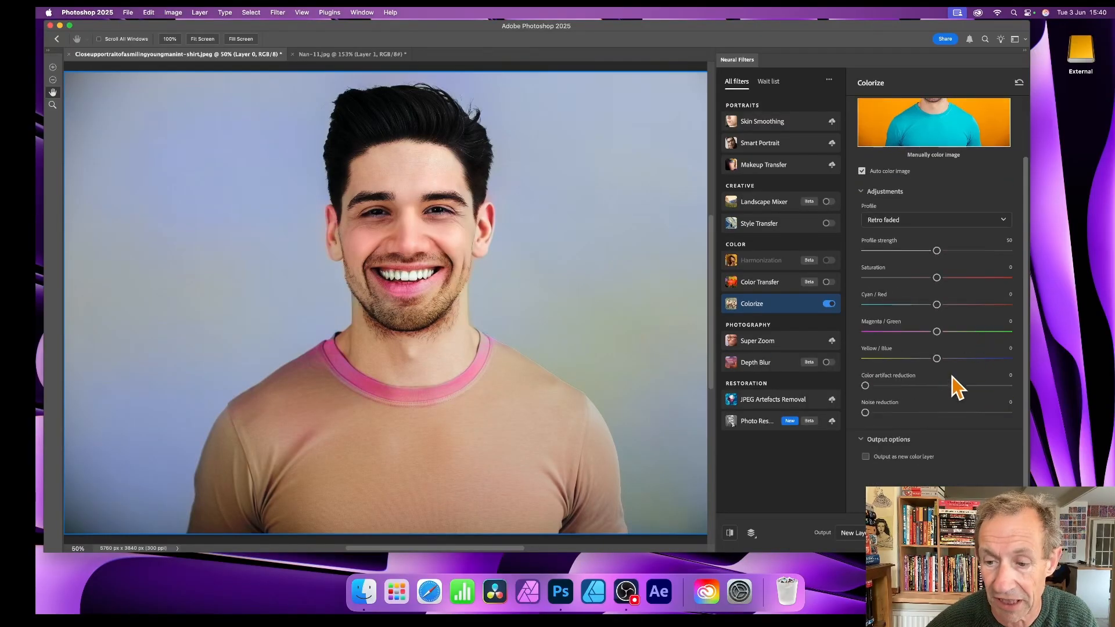
scroll(926, 385, down, 1)
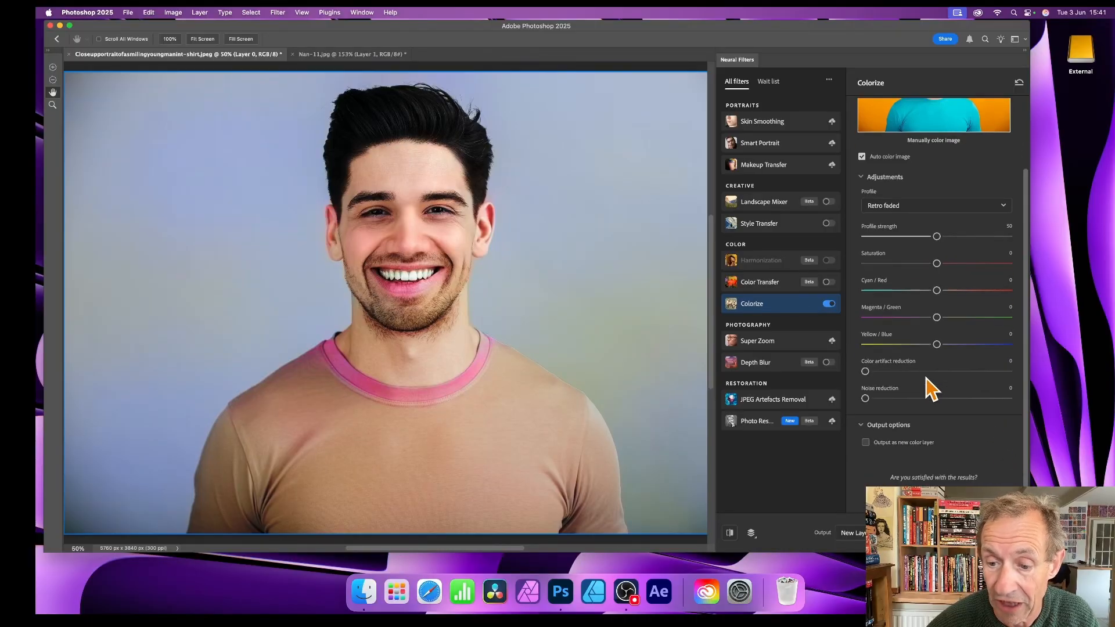
click(853, 534)
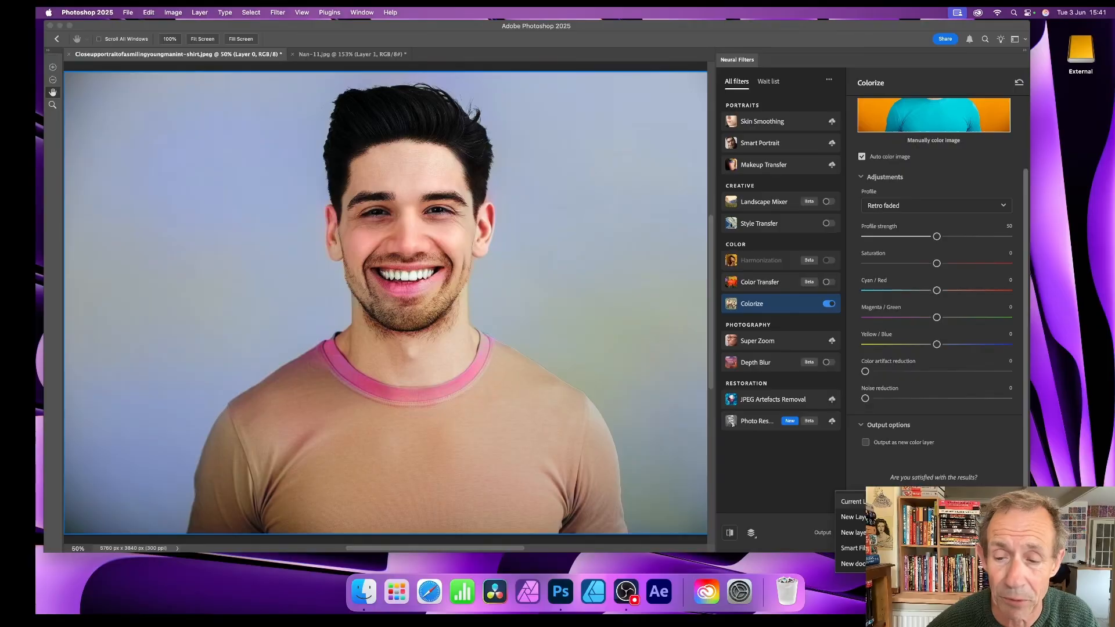
click(860, 504)
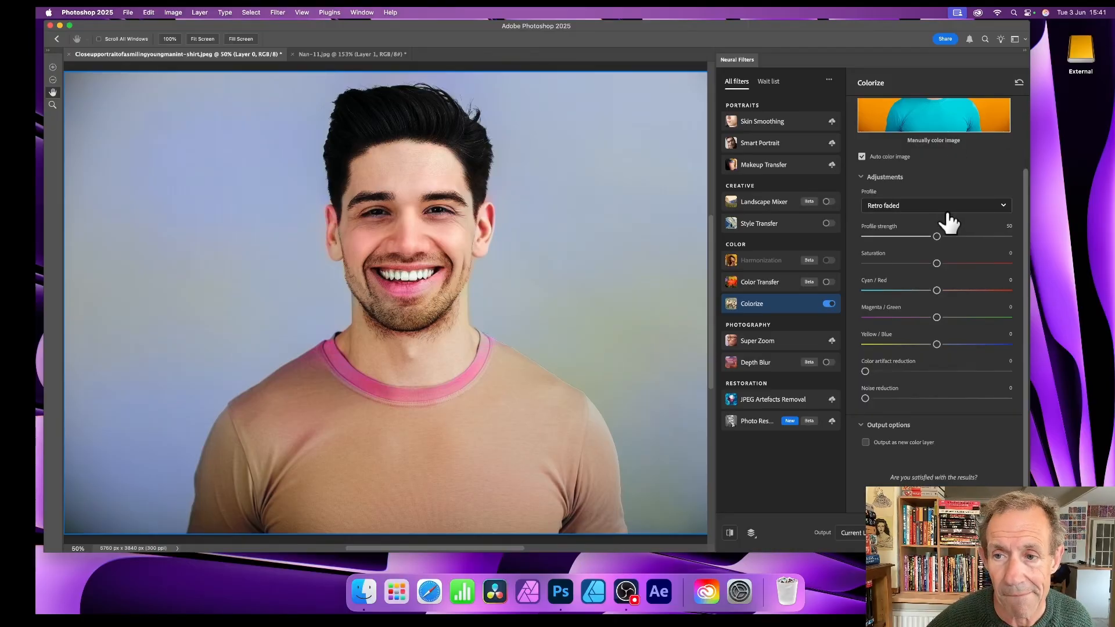
Step: Add a bright green (#9cff00) focal point on the man's T-shirt in the filter preview and increase its strength
scroll(943, 191, up, 1)
scroll(944, 190, up, 3)
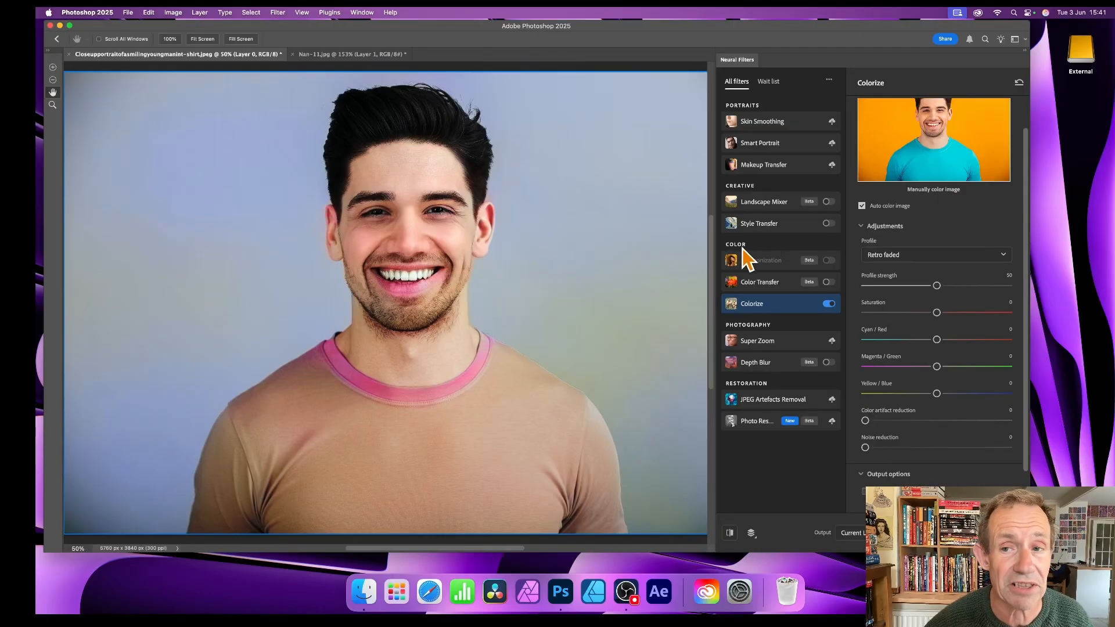
click(938, 167)
drag(551, 243, 564, 244)
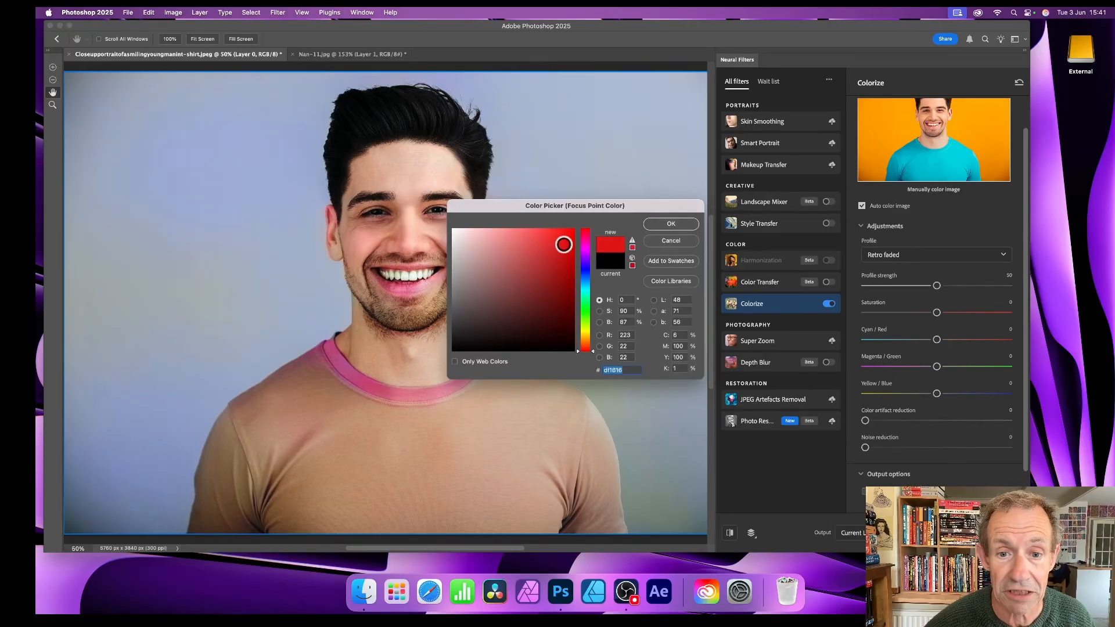
drag(584, 332, 587, 322)
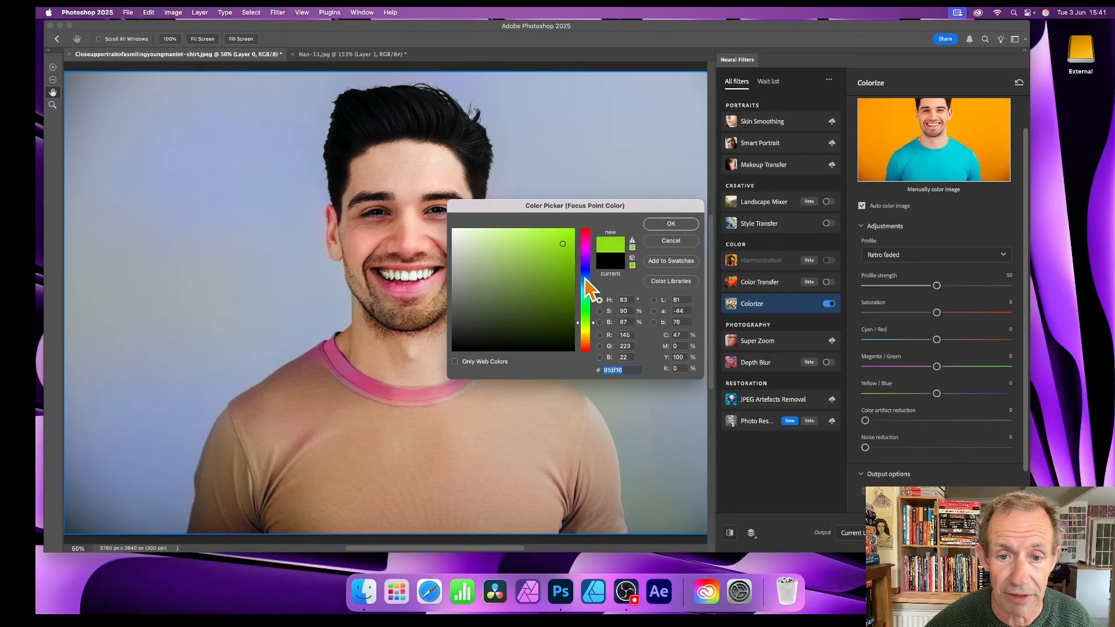
drag(564, 247, 576, 228)
click(671, 224)
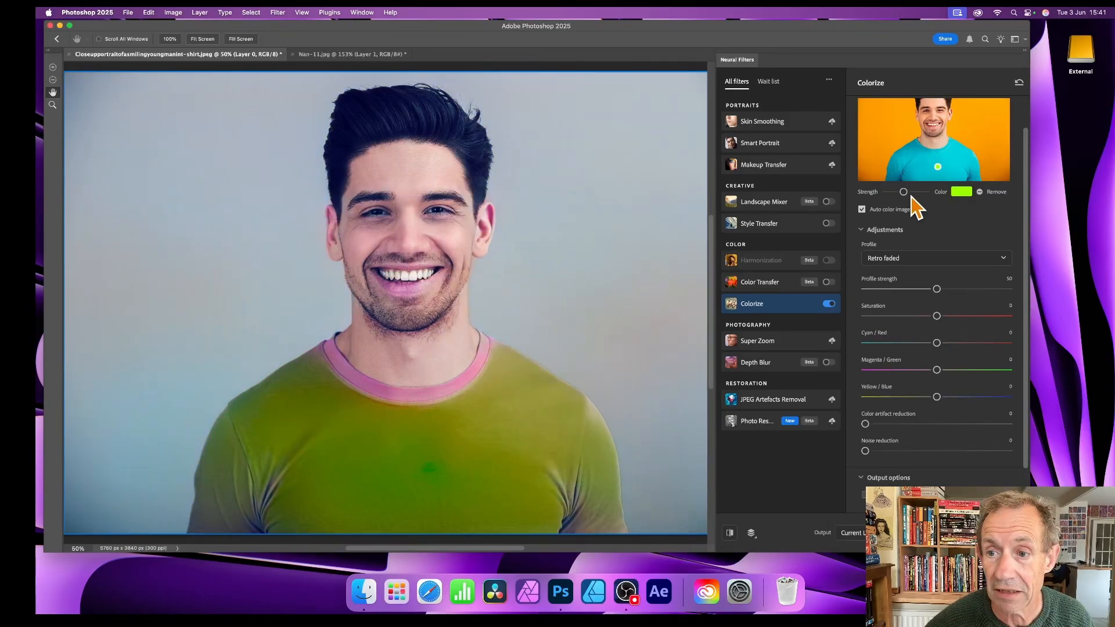
drag(908, 195, 921, 195)
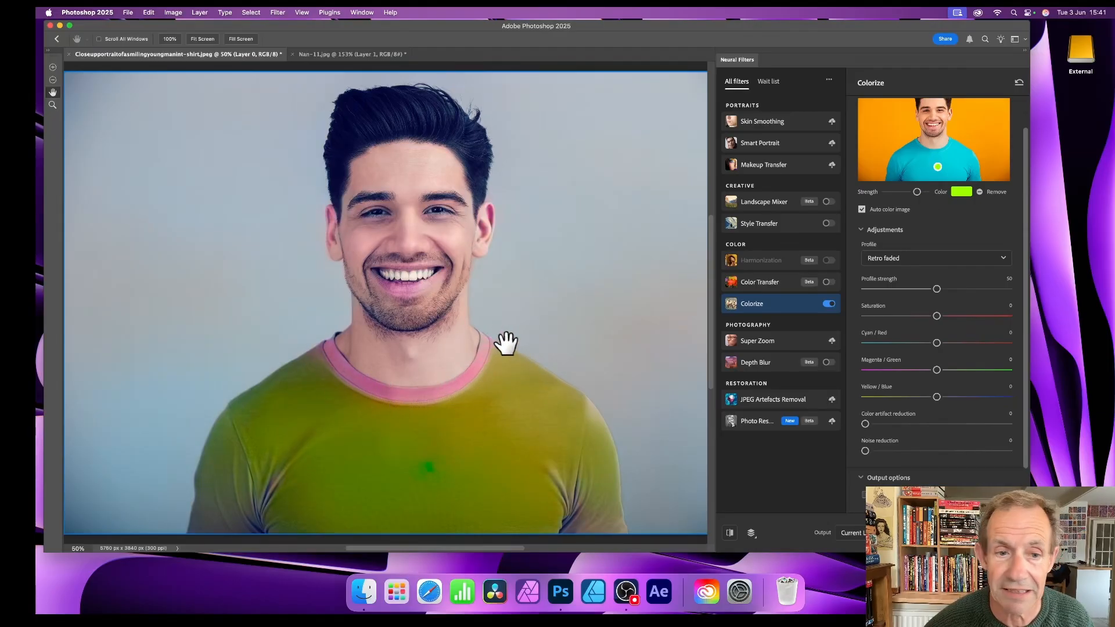
Step: Add a black (#000000) focal point on the background beside the man's head, lower its strength, and apply the filter
click(988, 132)
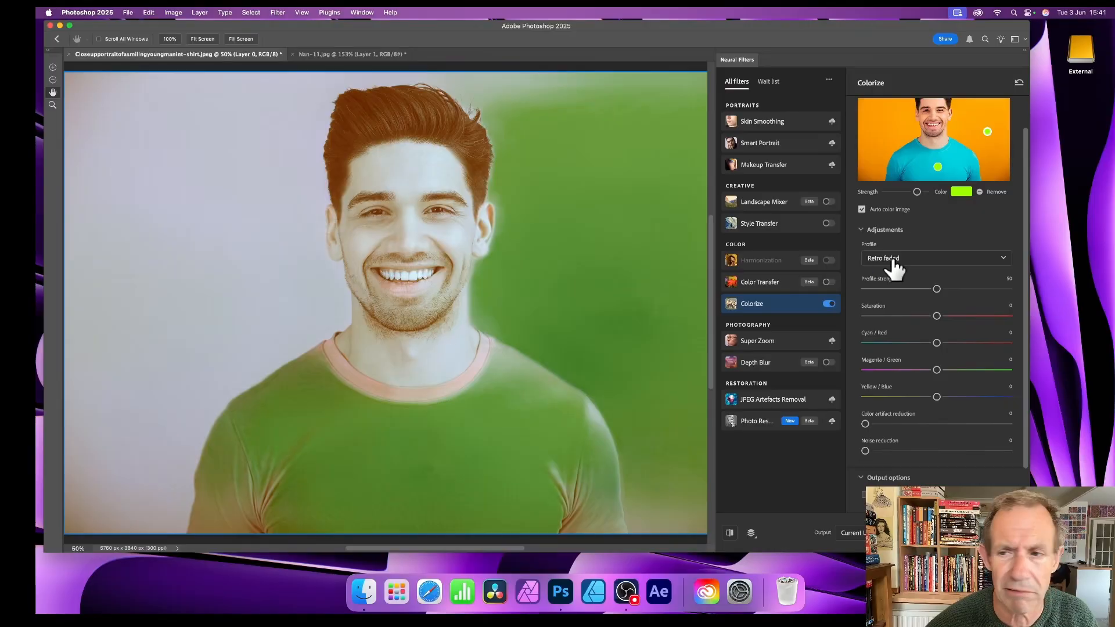
click(960, 194)
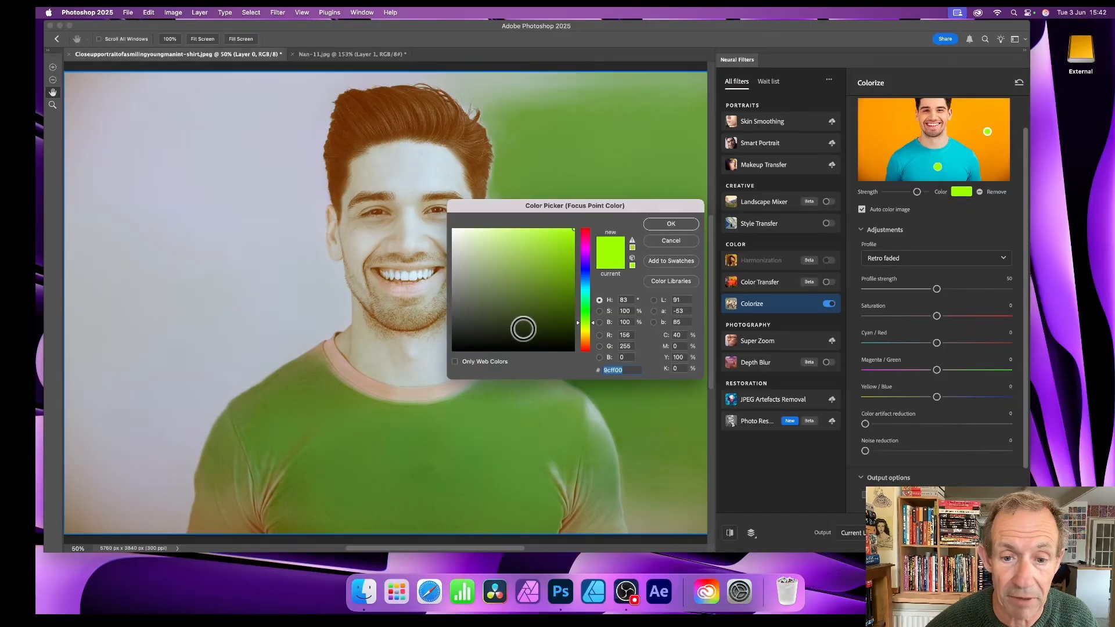
drag(493, 322, 424, 363)
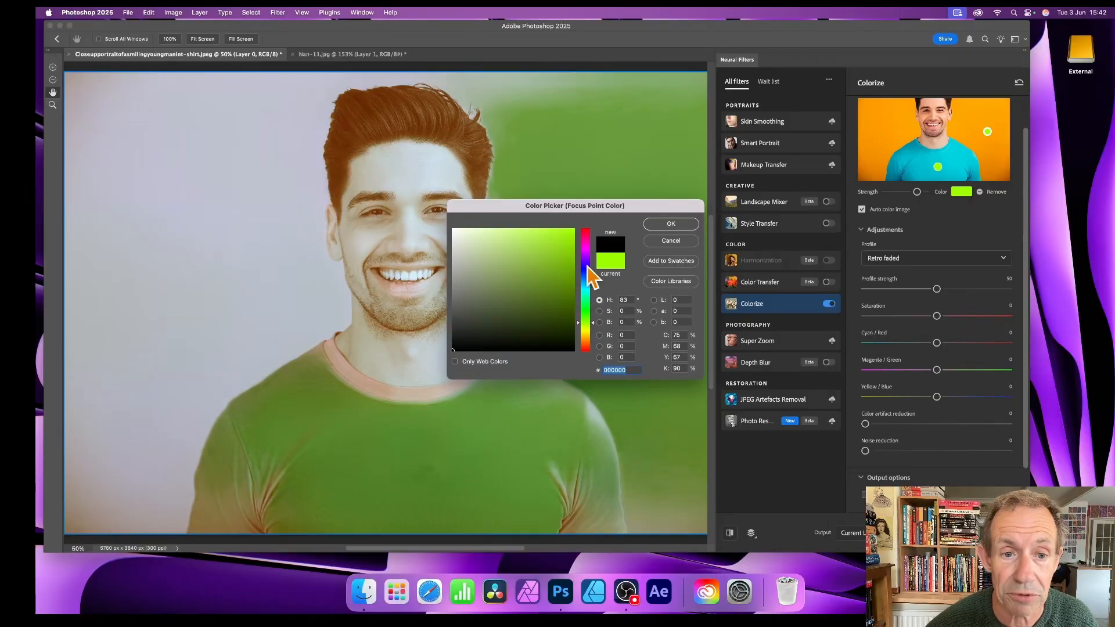
click(673, 224)
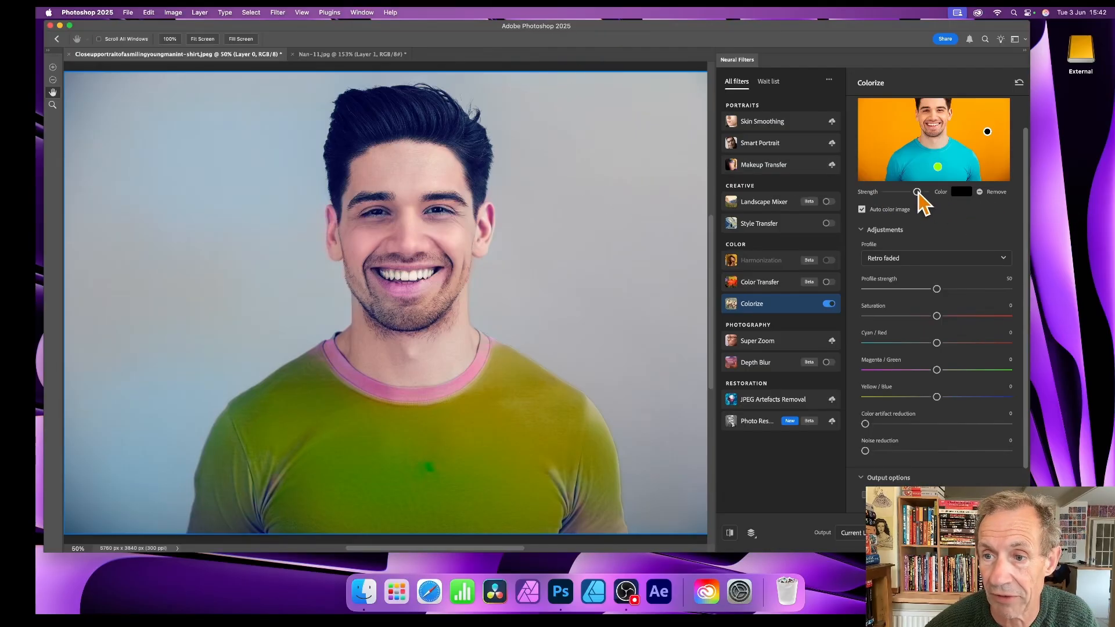
drag(917, 192, 894, 193)
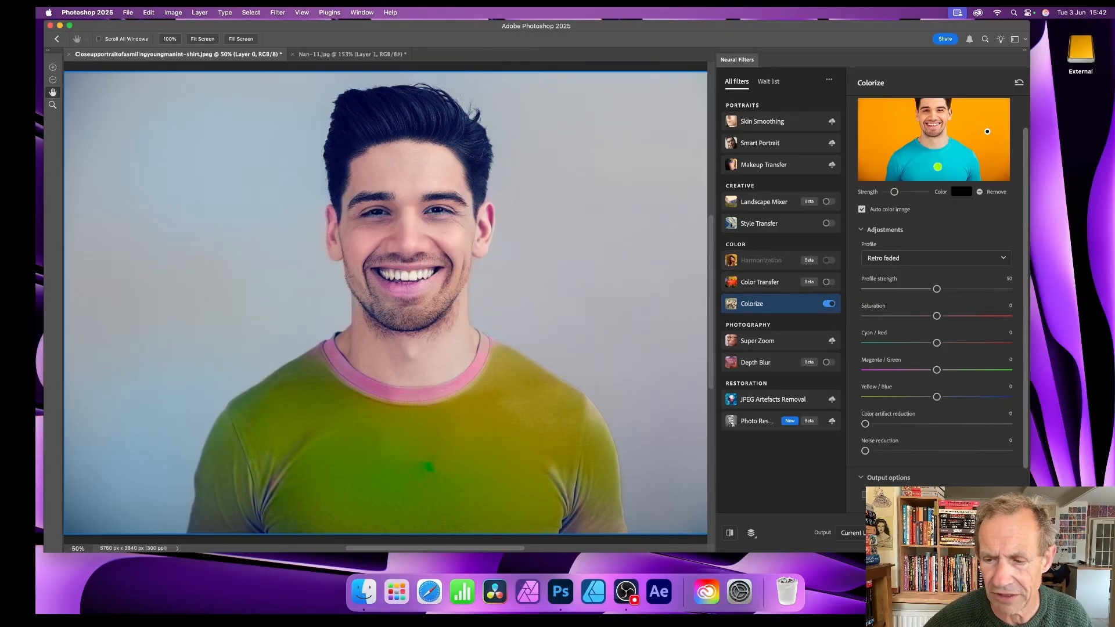
click(969, 532)
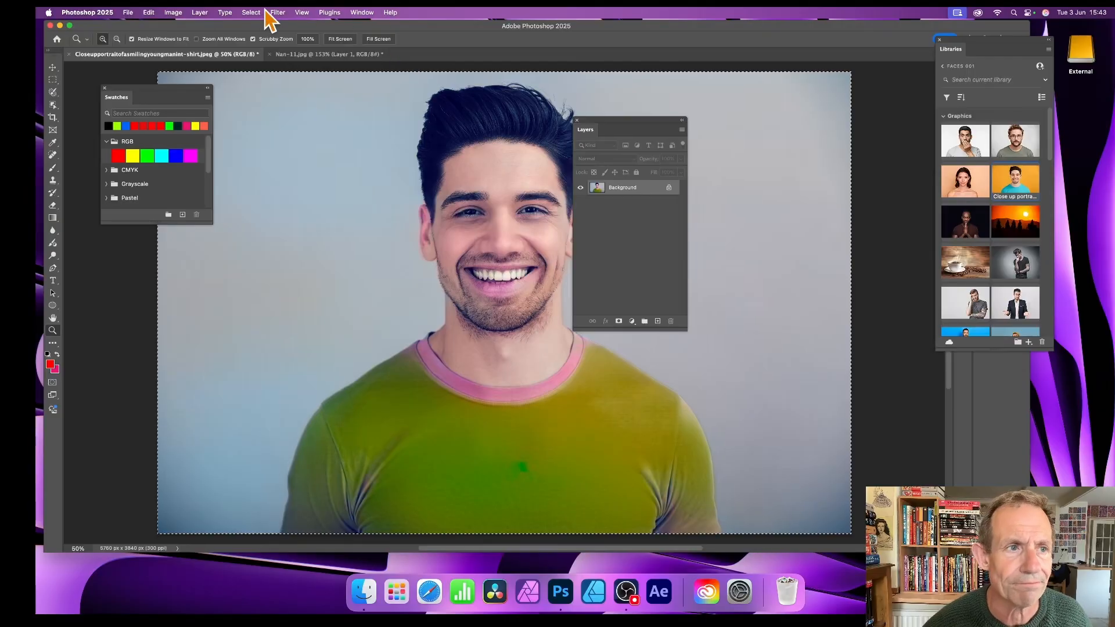
Step: Open Fade for the applied Neural Filters and try the Darken and Multiply modes on the portrait
click(149, 12)
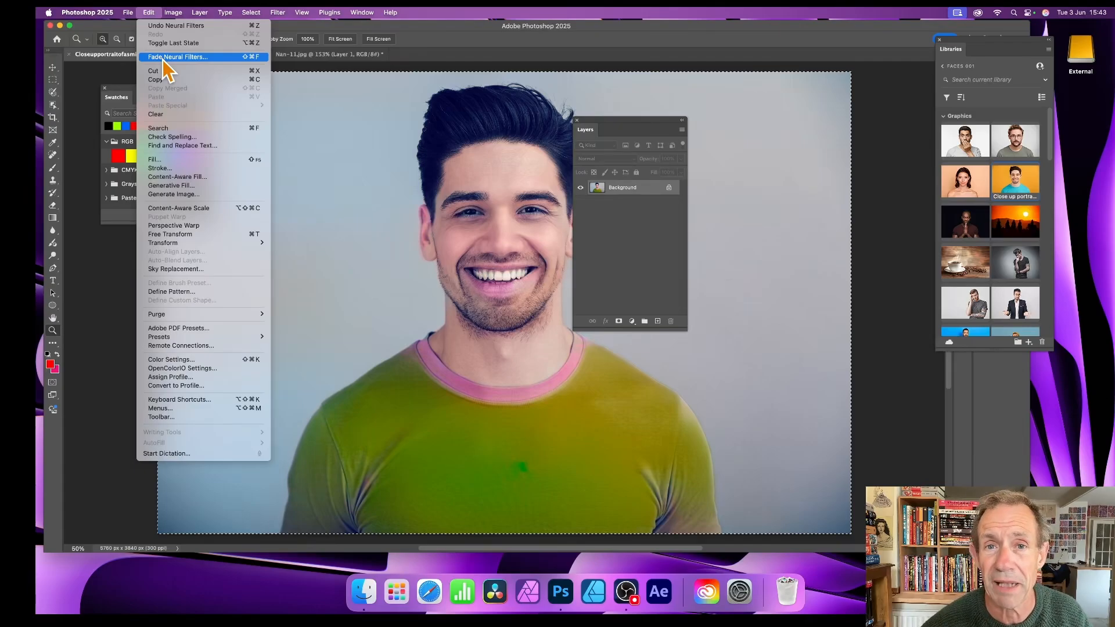
click(165, 58)
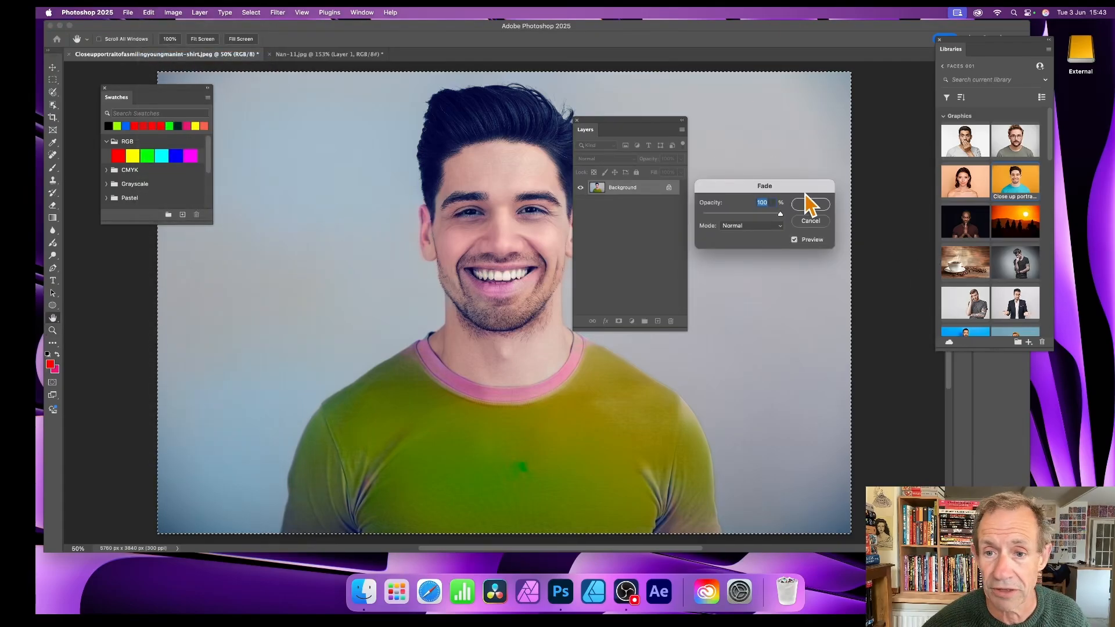
drag(798, 191, 620, 131)
click(575, 166)
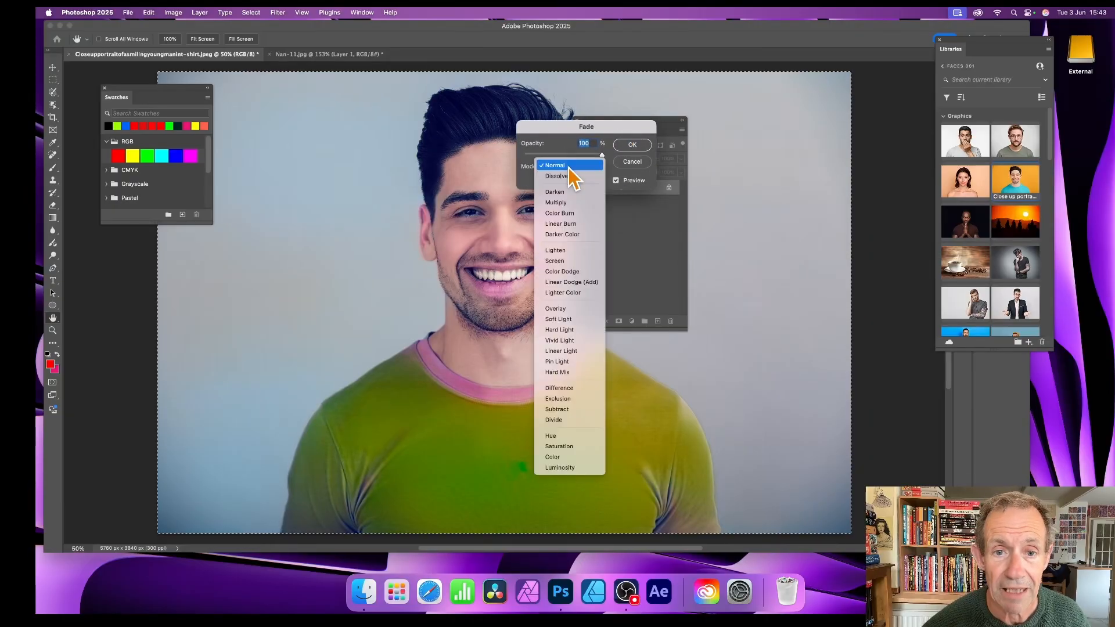
click(566, 193)
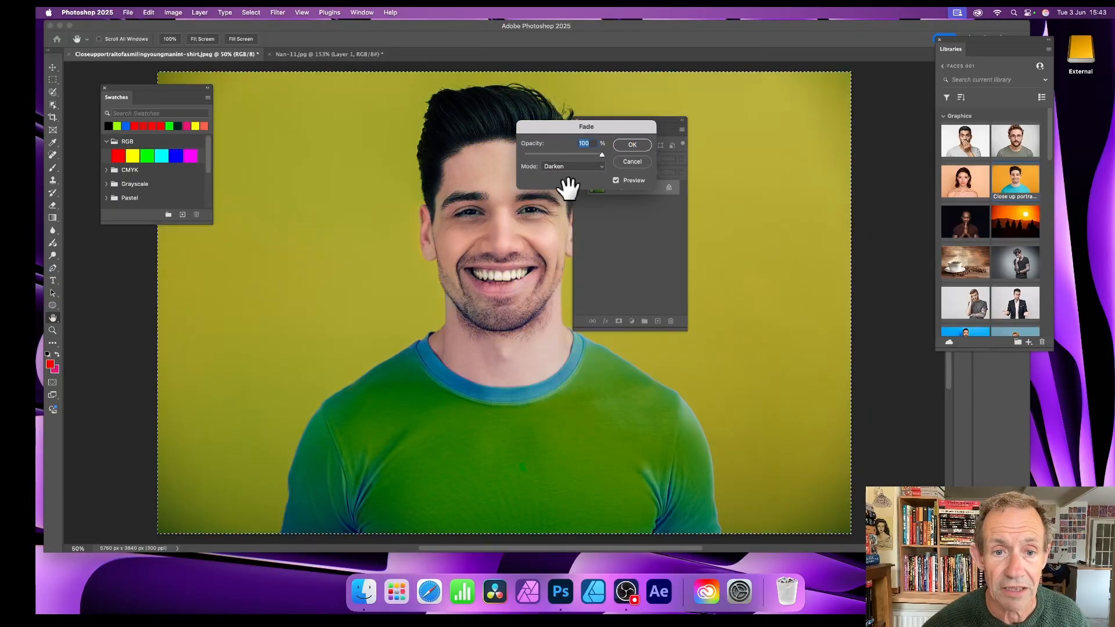
click(572, 169)
click(571, 179)
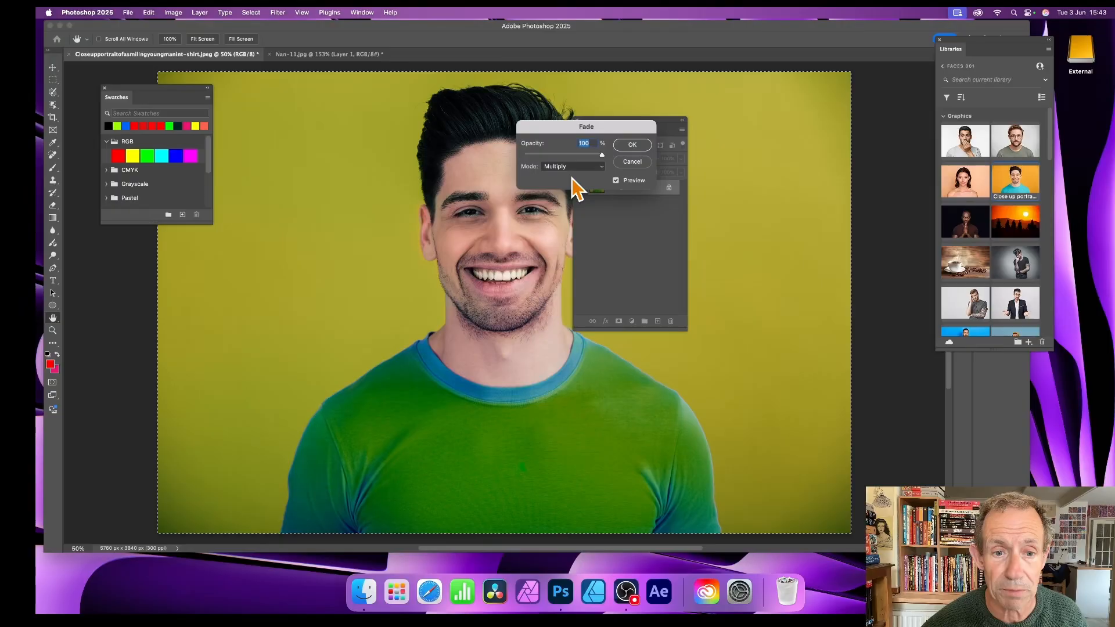
drag(566, 125, 730, 118)
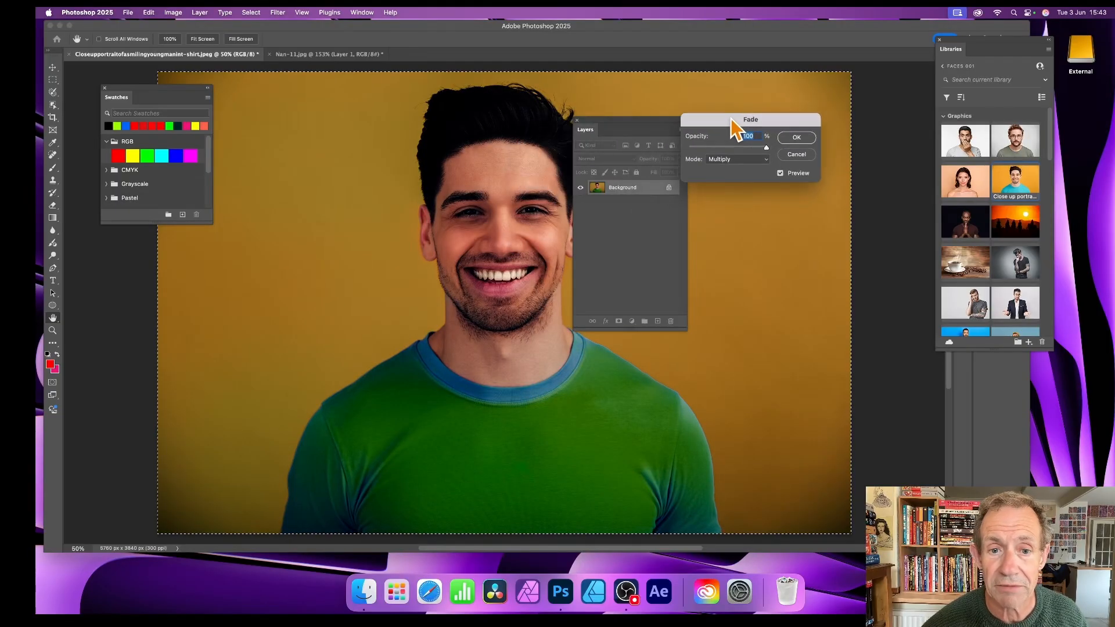
Step: Try the Lighten and Difference fade modes, return to Normal, and confirm the fade at 100% opacity
click(749, 164)
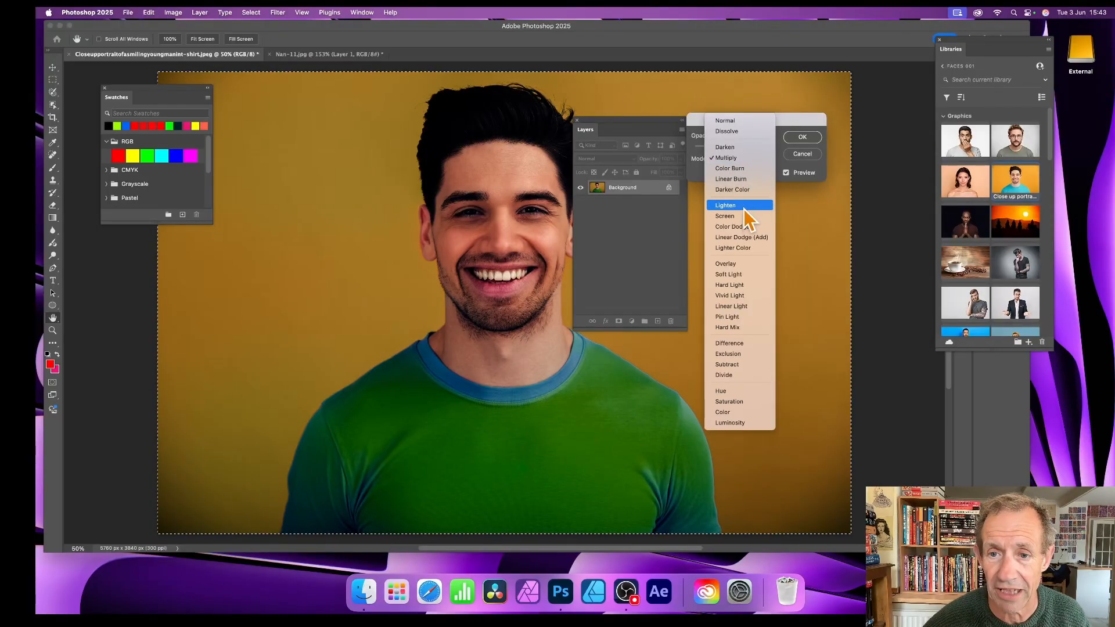
click(744, 206)
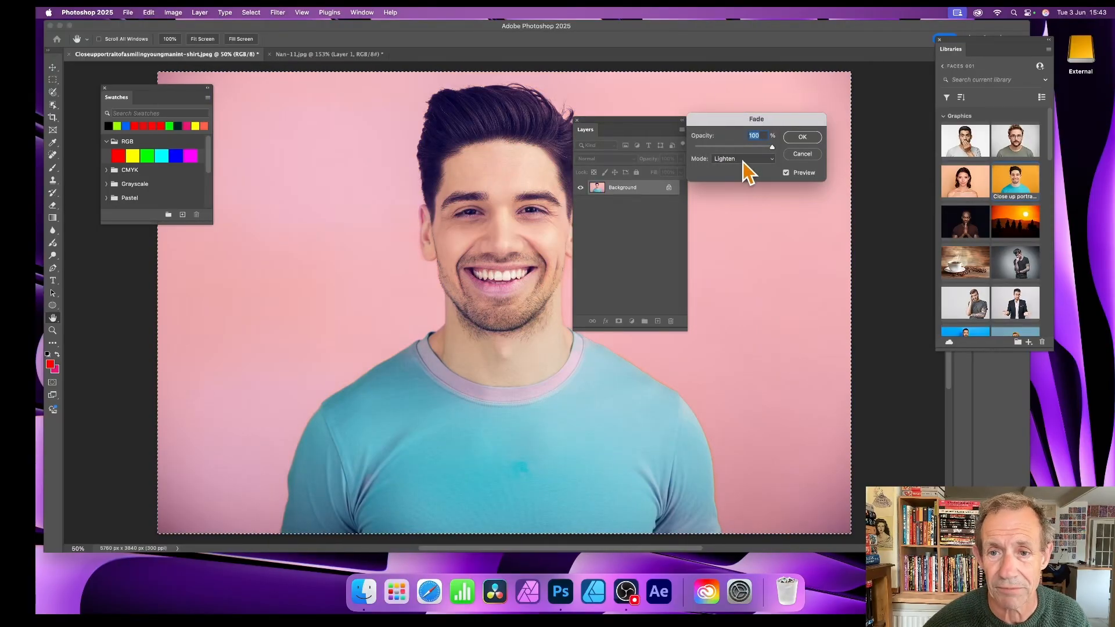
click(744, 163)
click(741, 295)
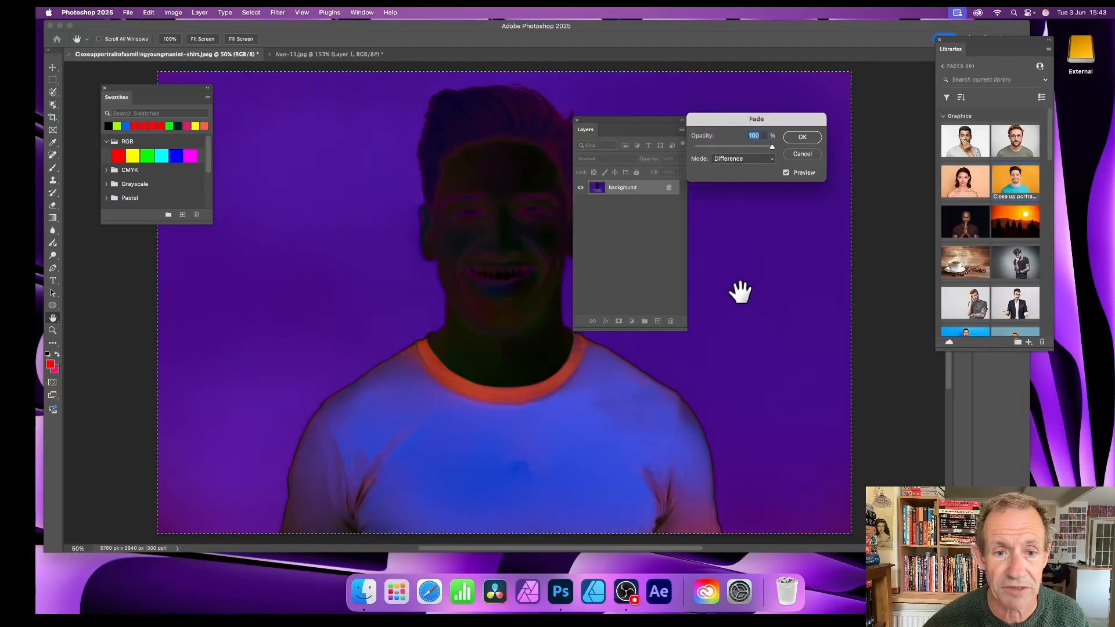
click(743, 158)
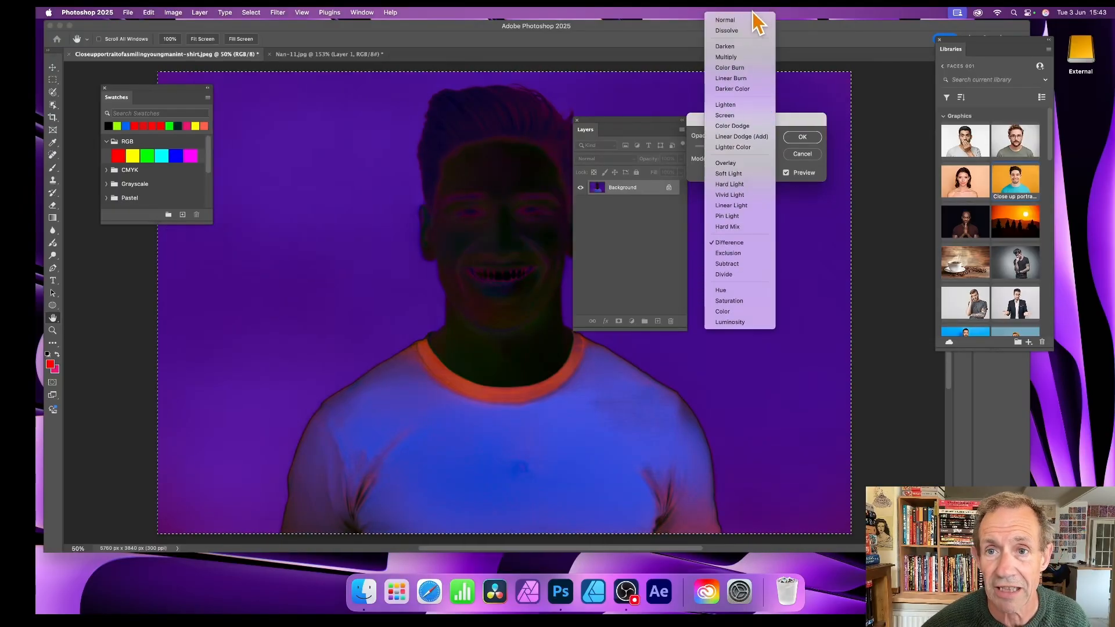
click(750, 22)
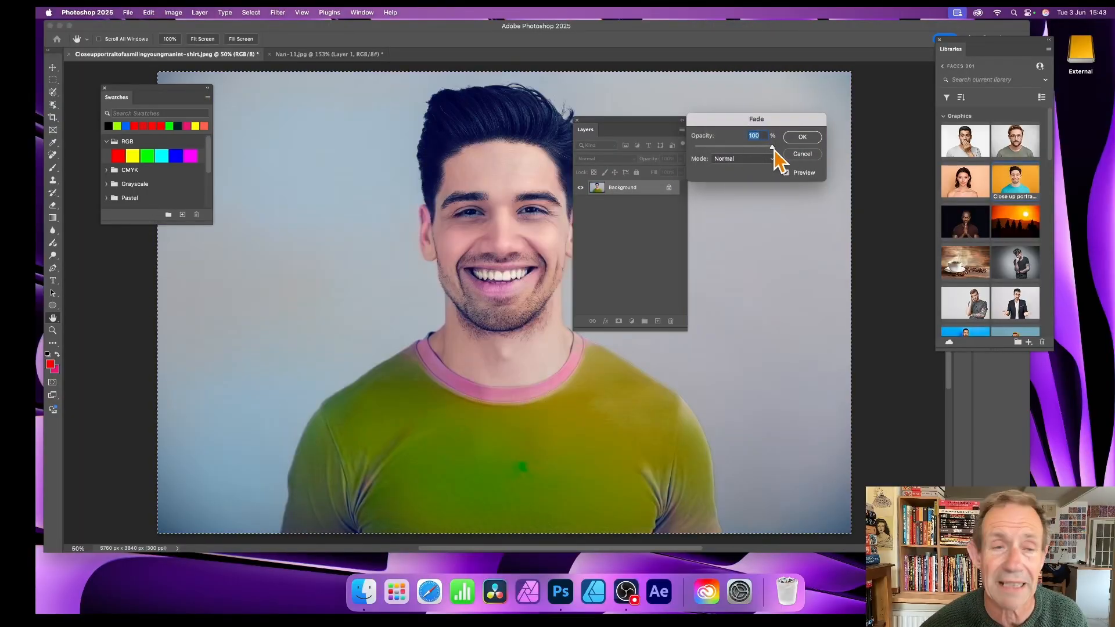
click(802, 137)
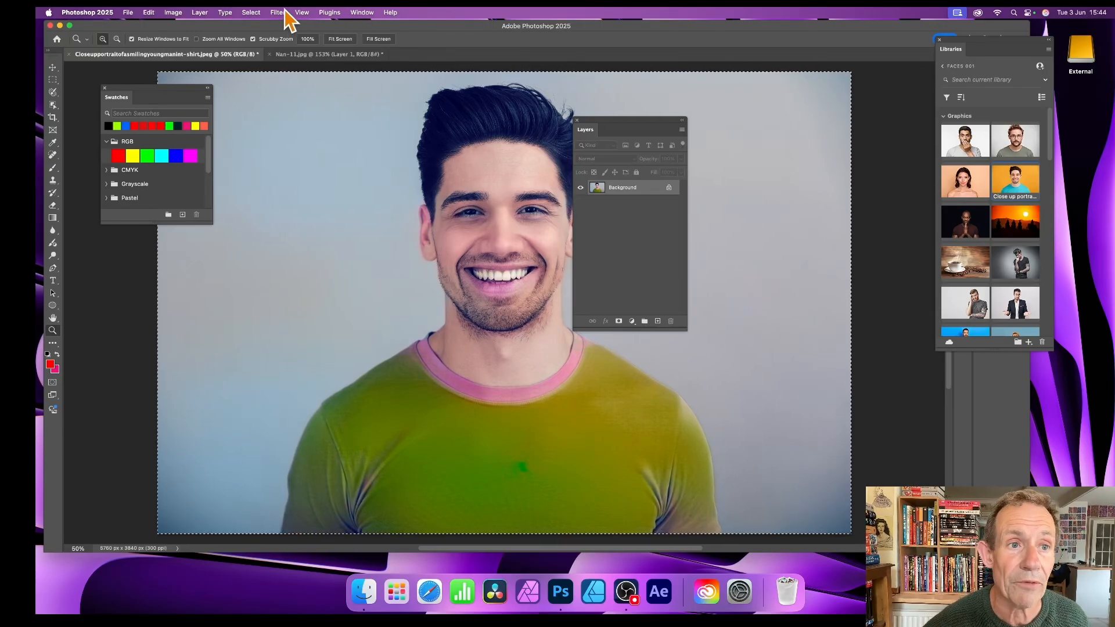
Step: Reapply the last Neural Filters settings to the portrait three times, moving the Layers panel clear of the man's face
click(283, 11)
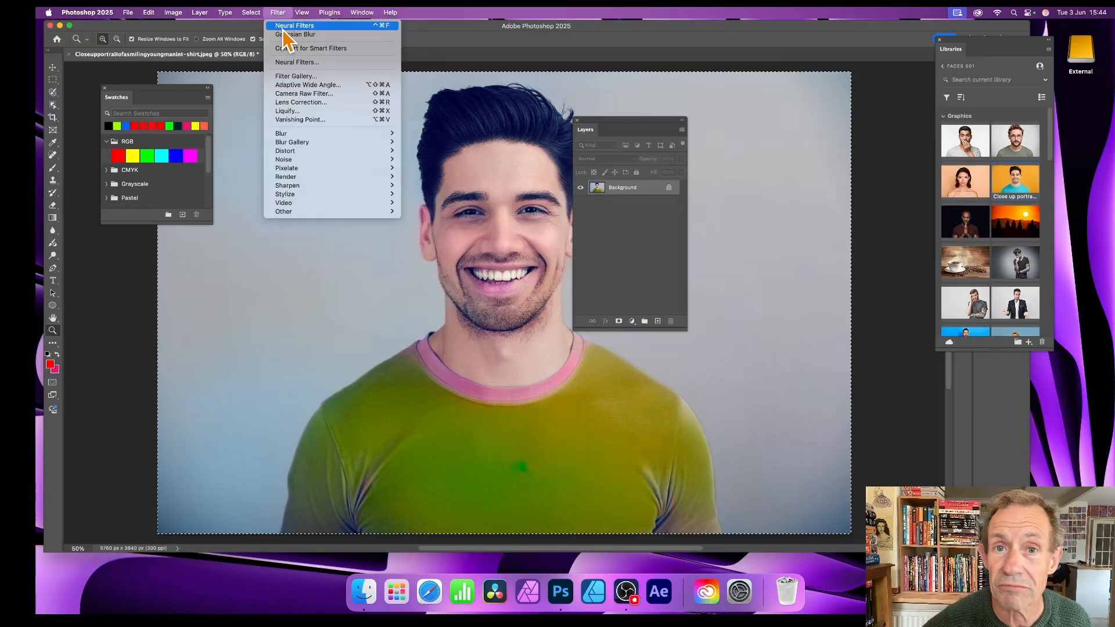
click(283, 28)
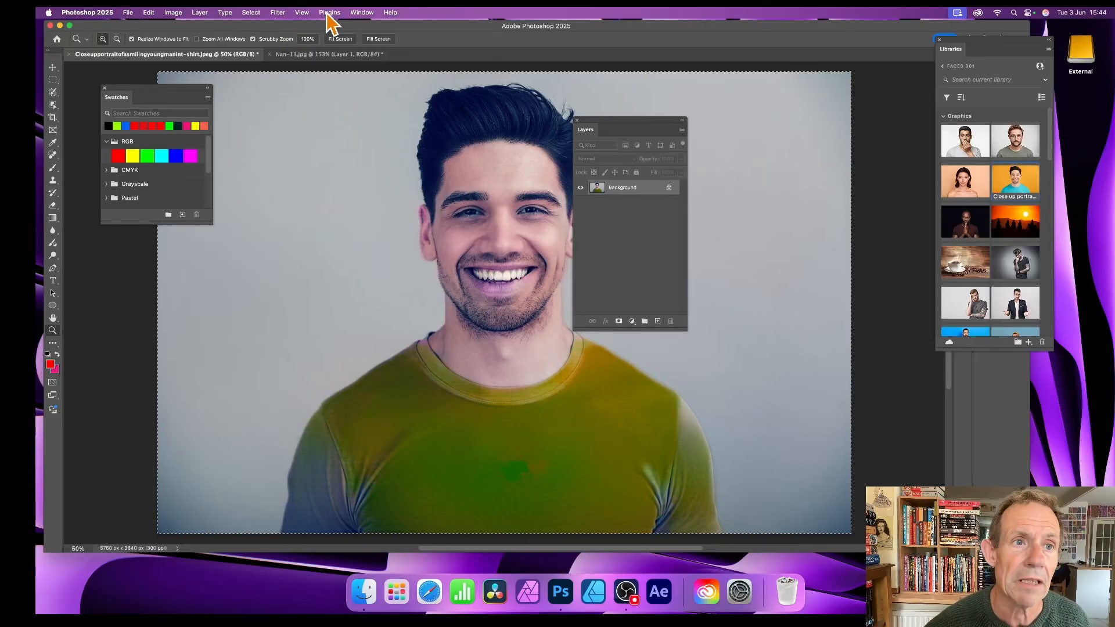
click(277, 13)
click(278, 24)
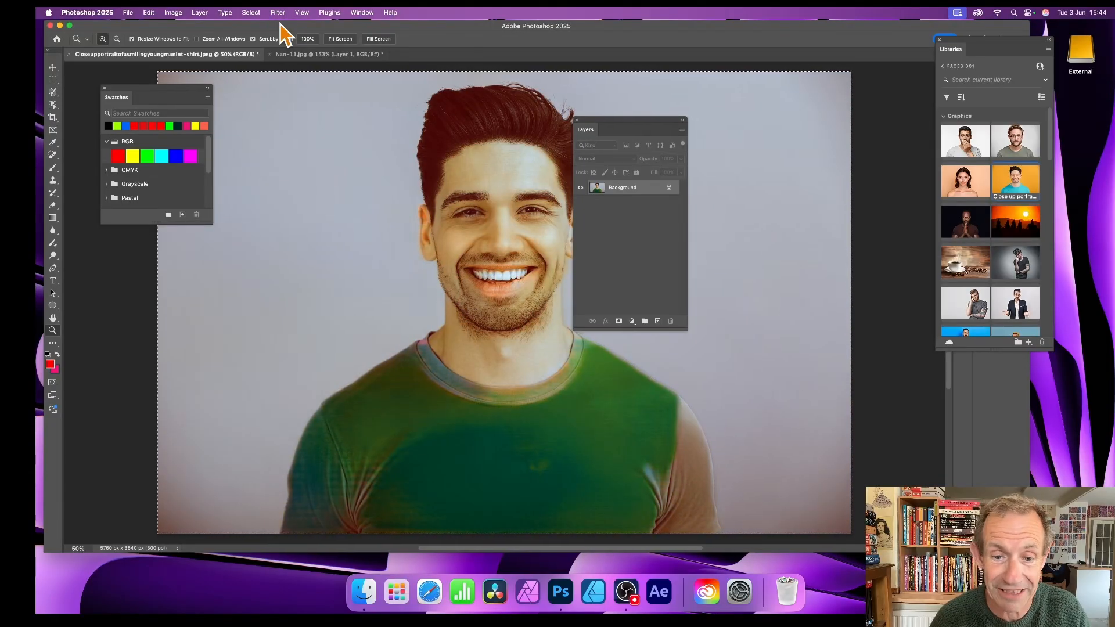
drag(596, 121, 723, 125)
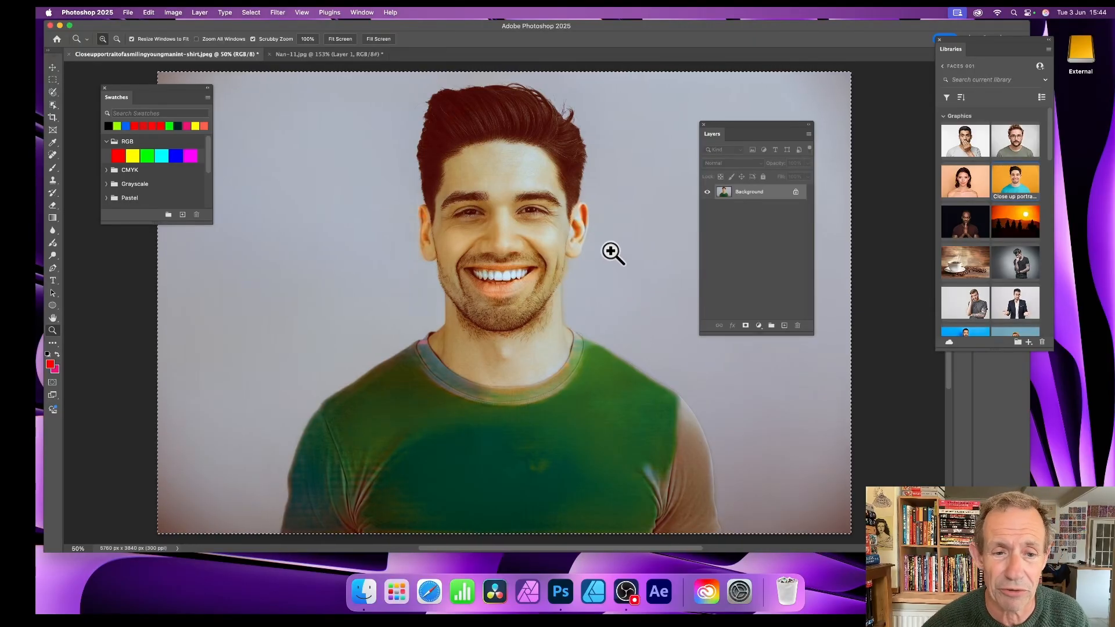
click(277, 12)
click(278, 29)
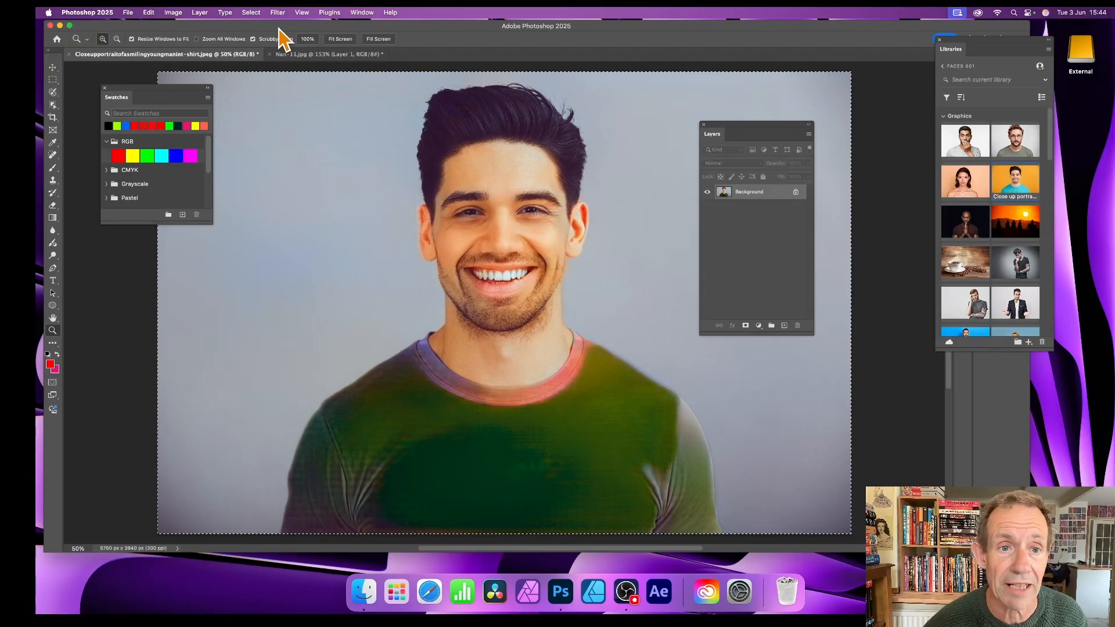
Step: Reapply the last Neural Filters settings to the color portrait once more
click(305, 14)
mouse_move(308, 29)
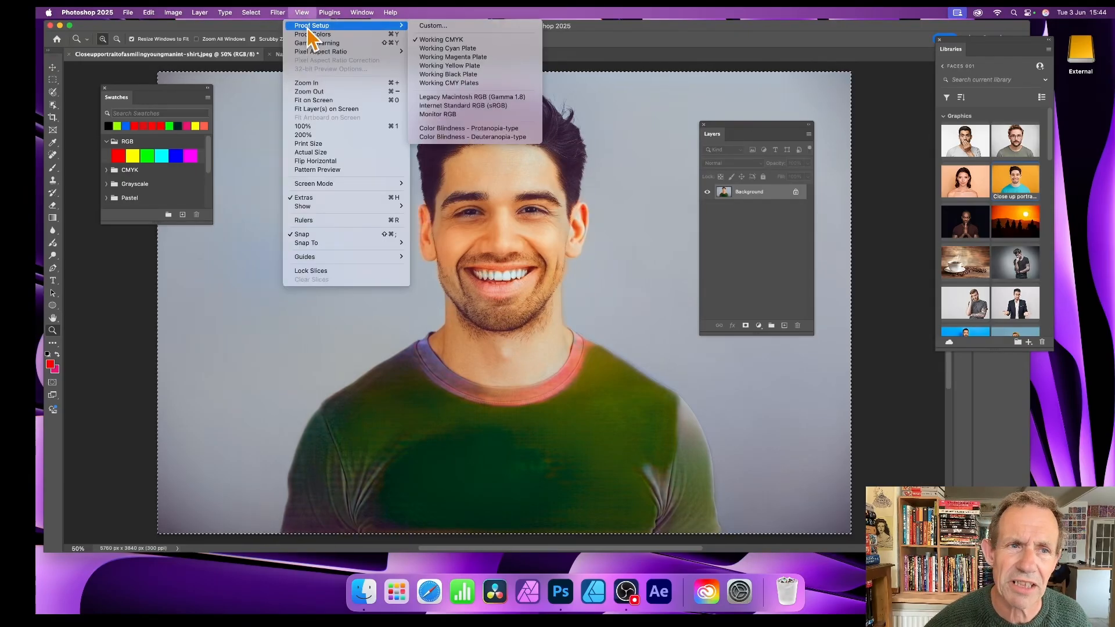
click(284, 29)
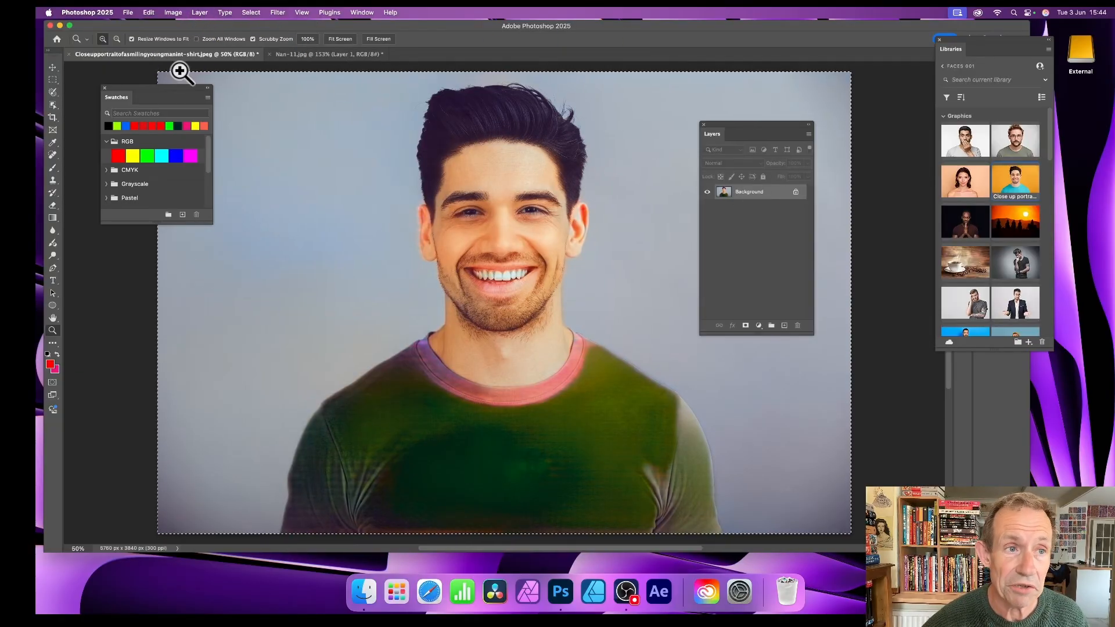
Step: Convert the portrait to black and white with the Black & White adjustment, lowering the Reds to darken the skin
click(176, 12)
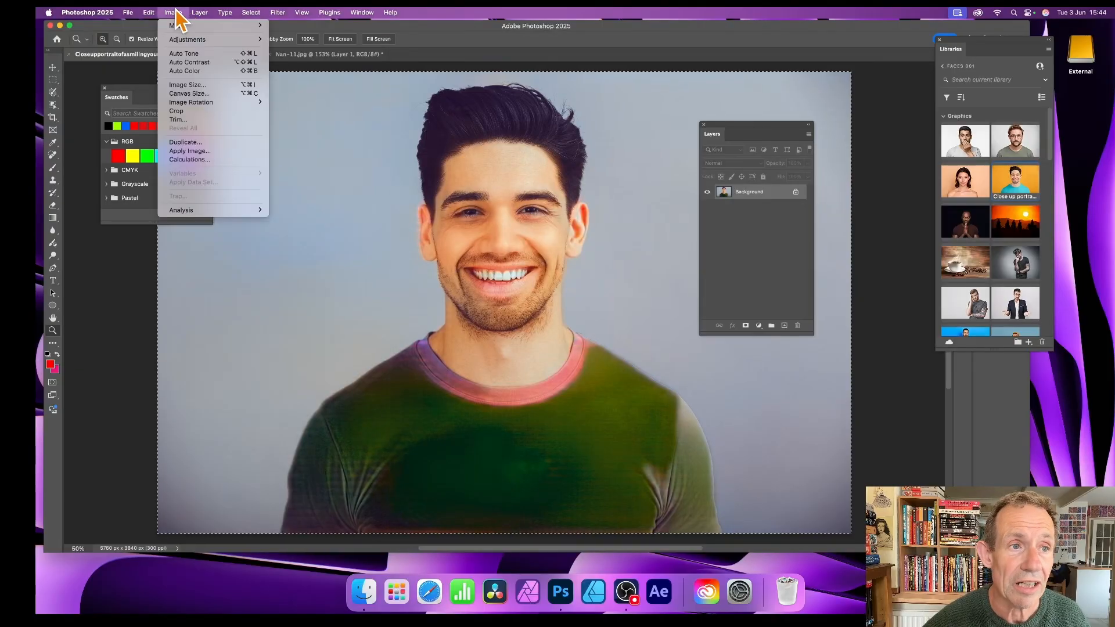
mouse_move(179, 43)
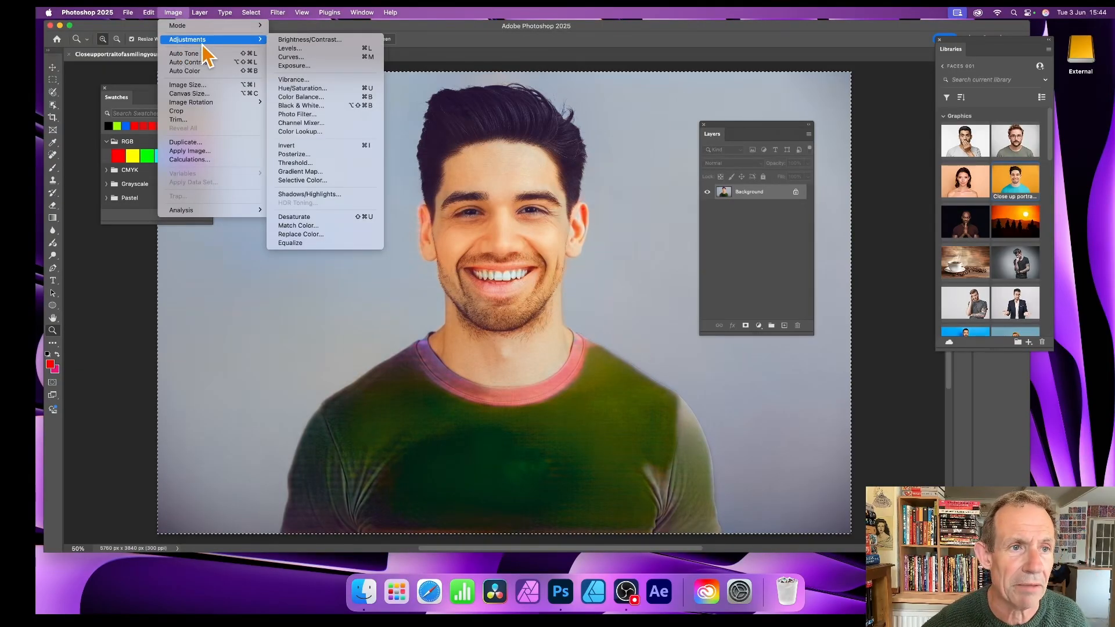
click(306, 106)
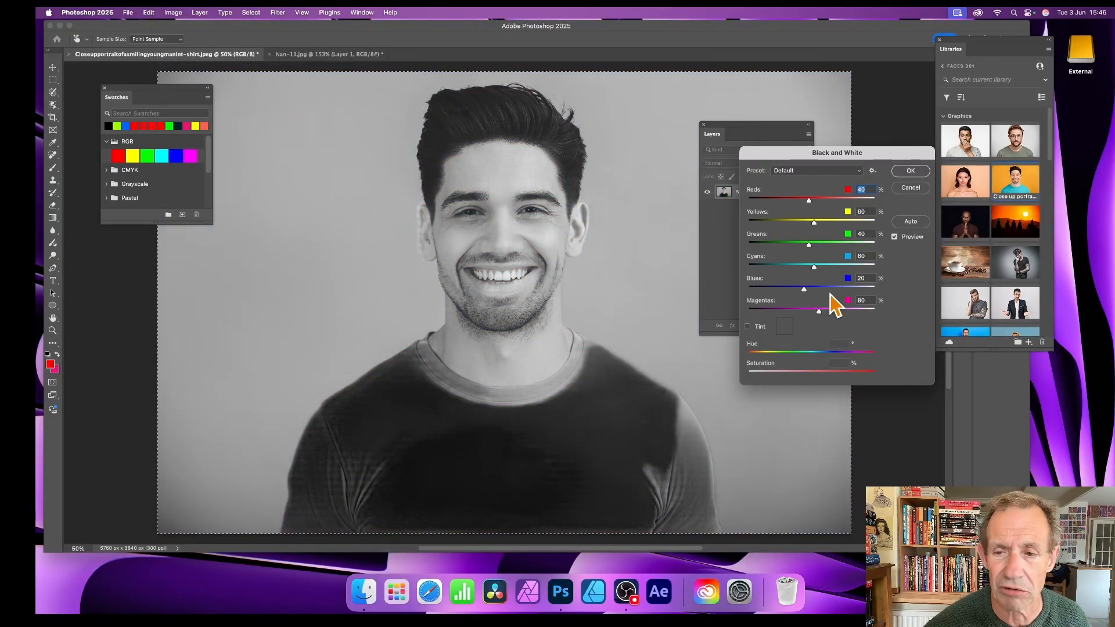
mouse_move(811, 203)
mouse_down()
mouse_move(790, 203)
mouse_move(838, 204)
mouse_move(755, 204)
mouse_move(790, 203)
mouse_up()
click(908, 172)
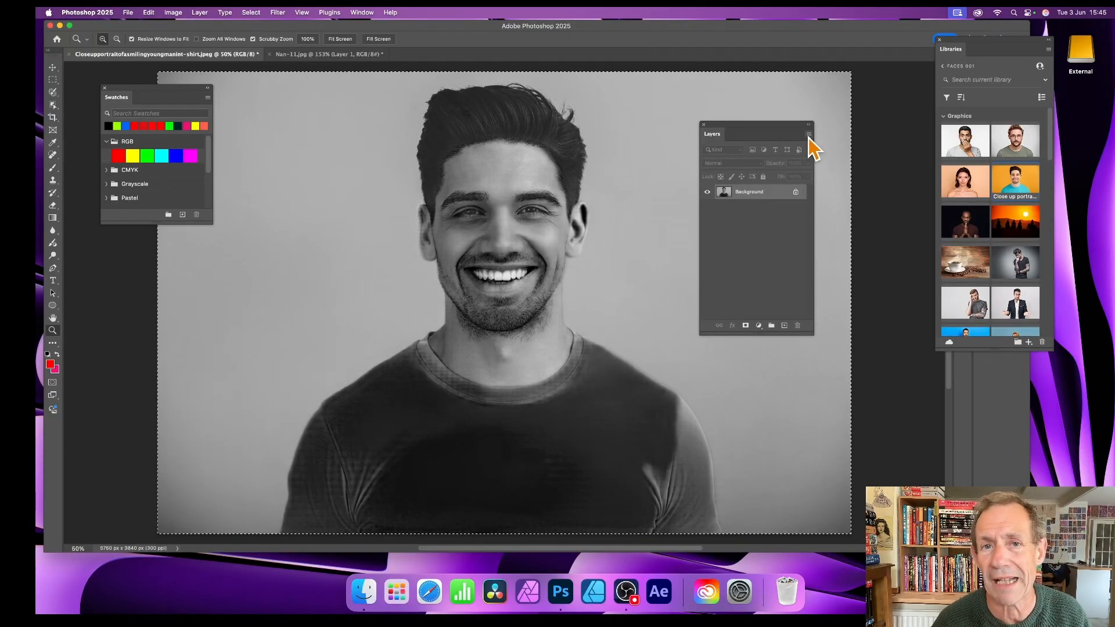
Step: Try the last Neural Filters settings on the black-and-white portrait and undo the result
click(273, 12)
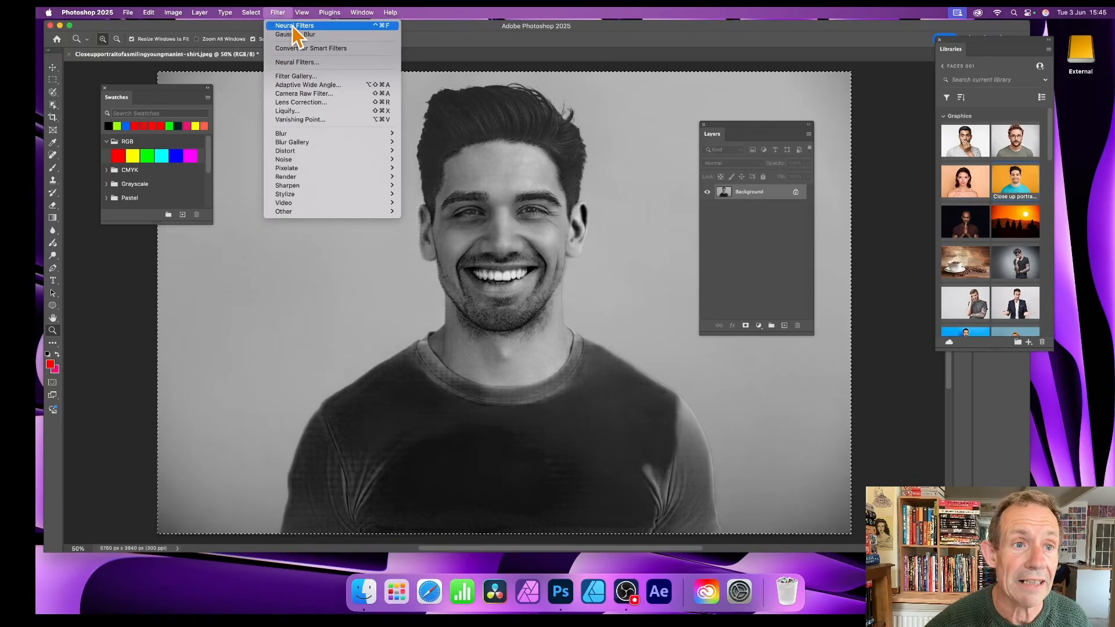
click(292, 25)
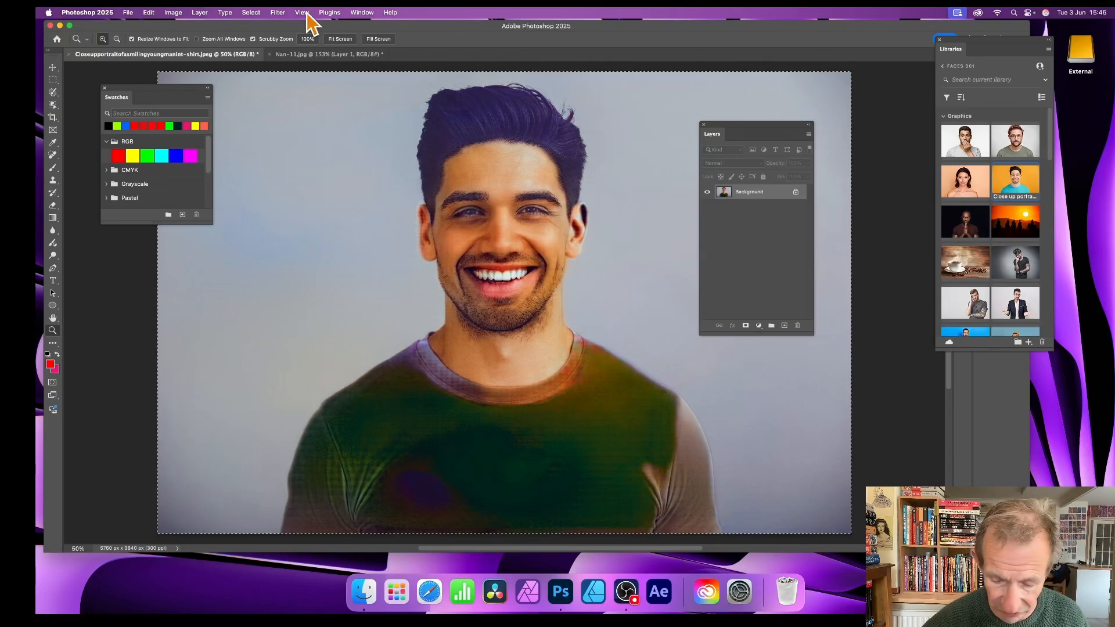
key(super+z)
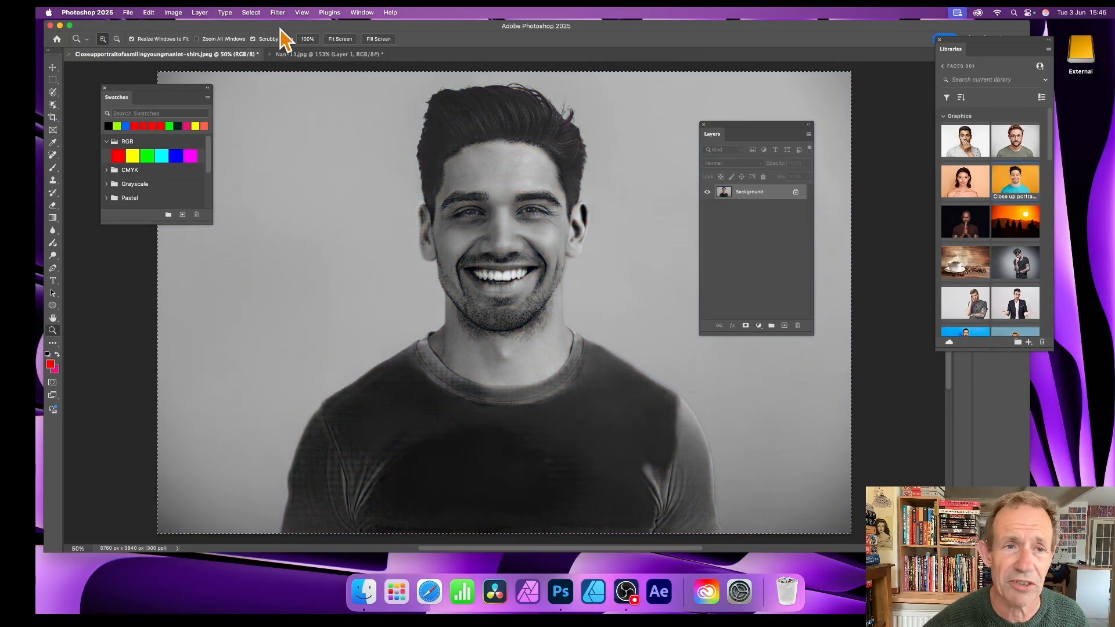
Step: Colorize the black-and-white portrait with Neural Filters, keeping the profile at None and sending the output to a new layer
click(278, 11)
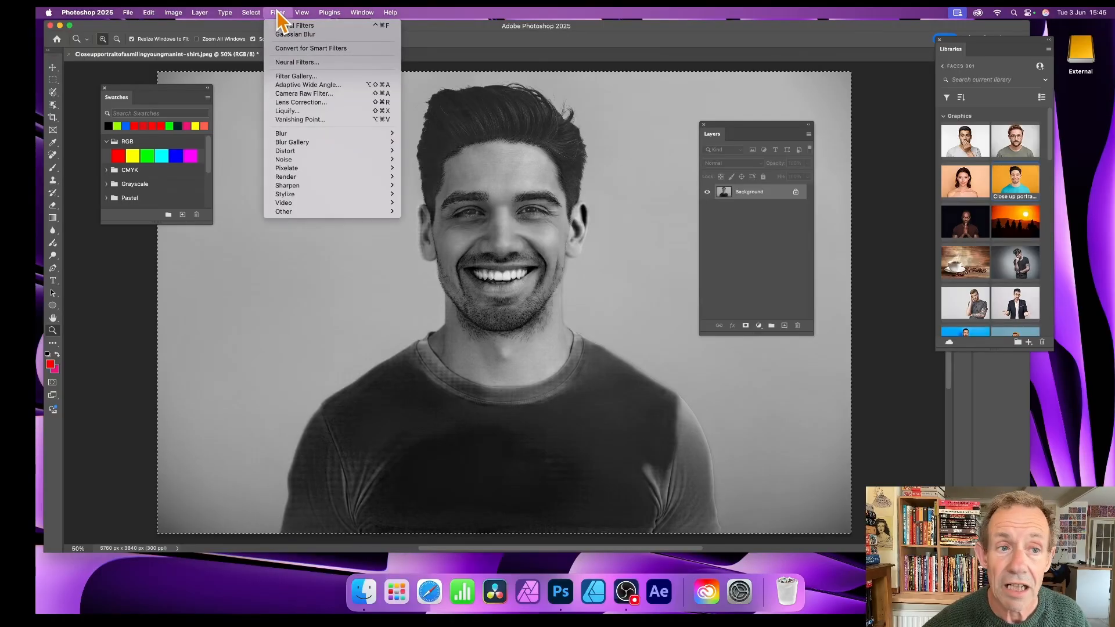
click(322, 63)
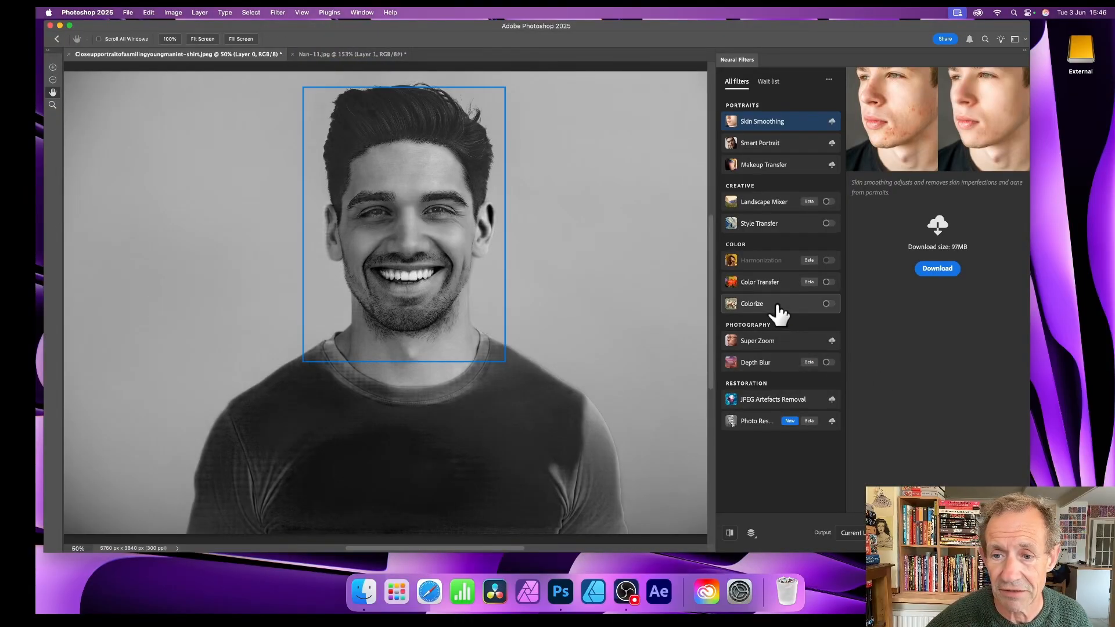
click(828, 303)
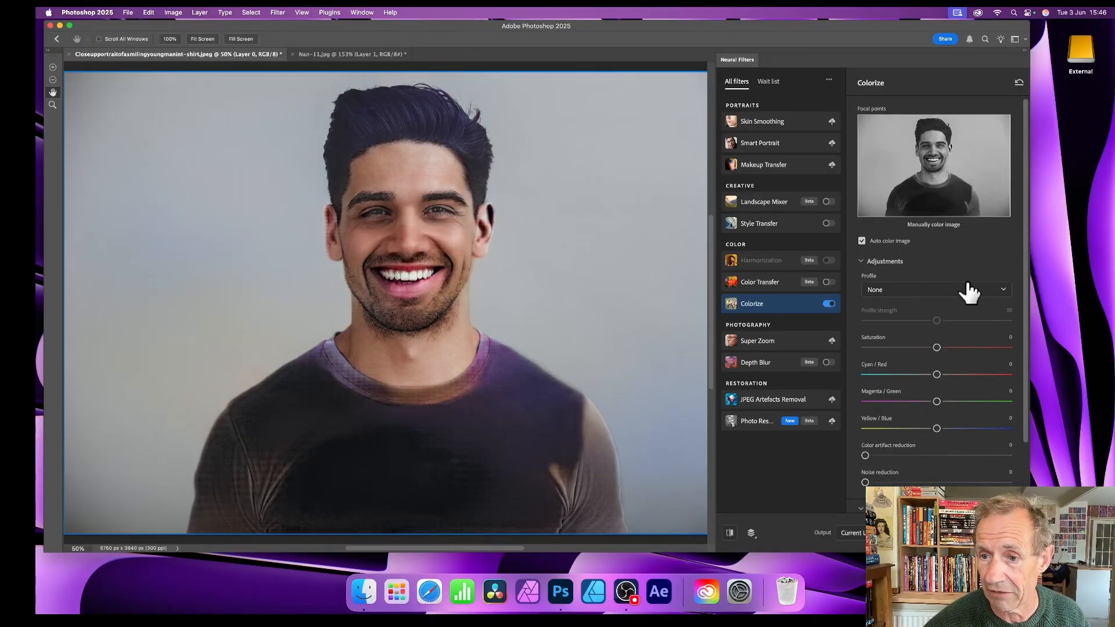
click(953, 303)
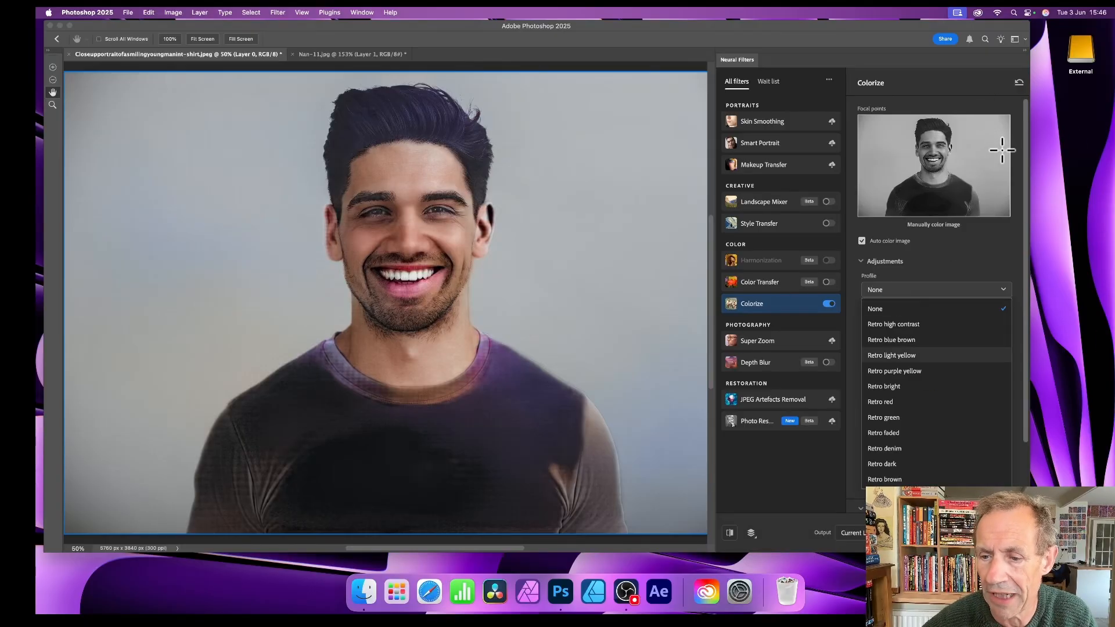
scroll(863, 508, down, 1)
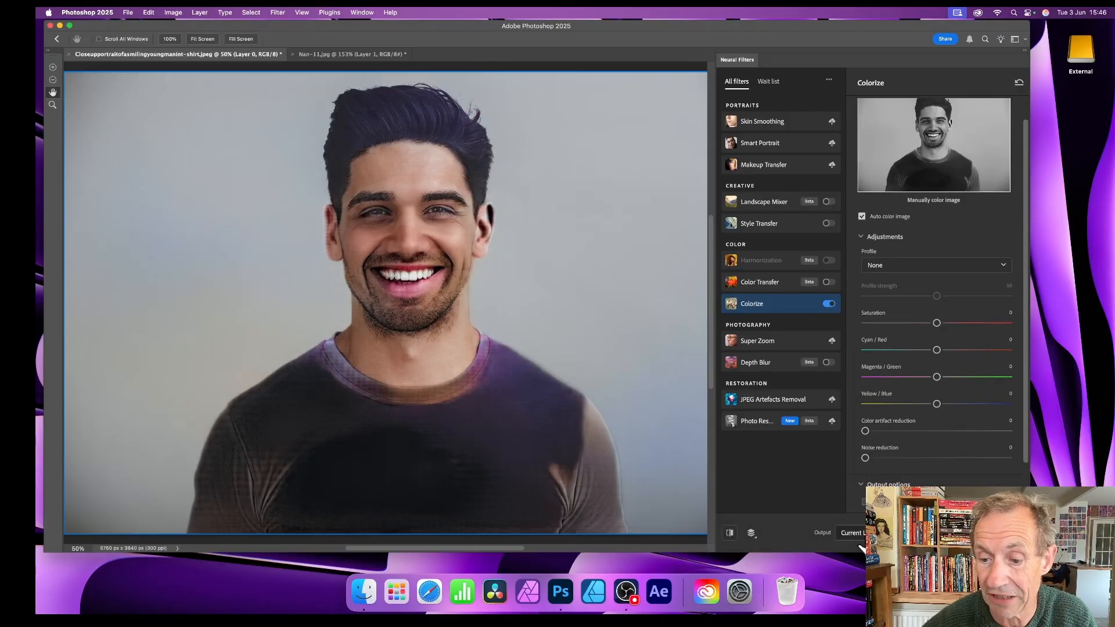
click(858, 536)
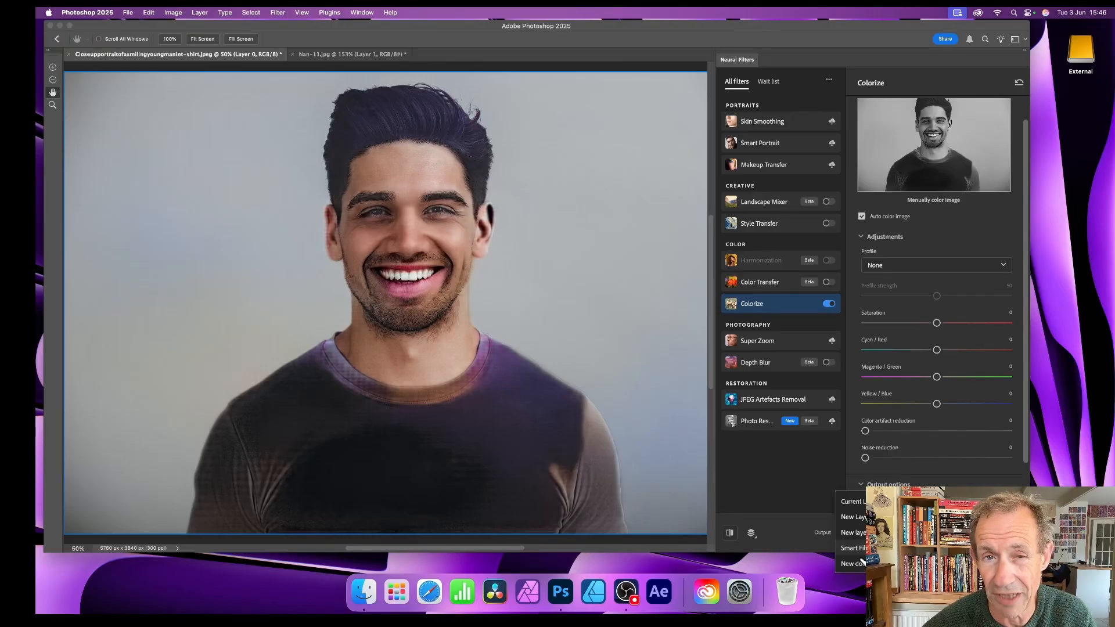
click(859, 526)
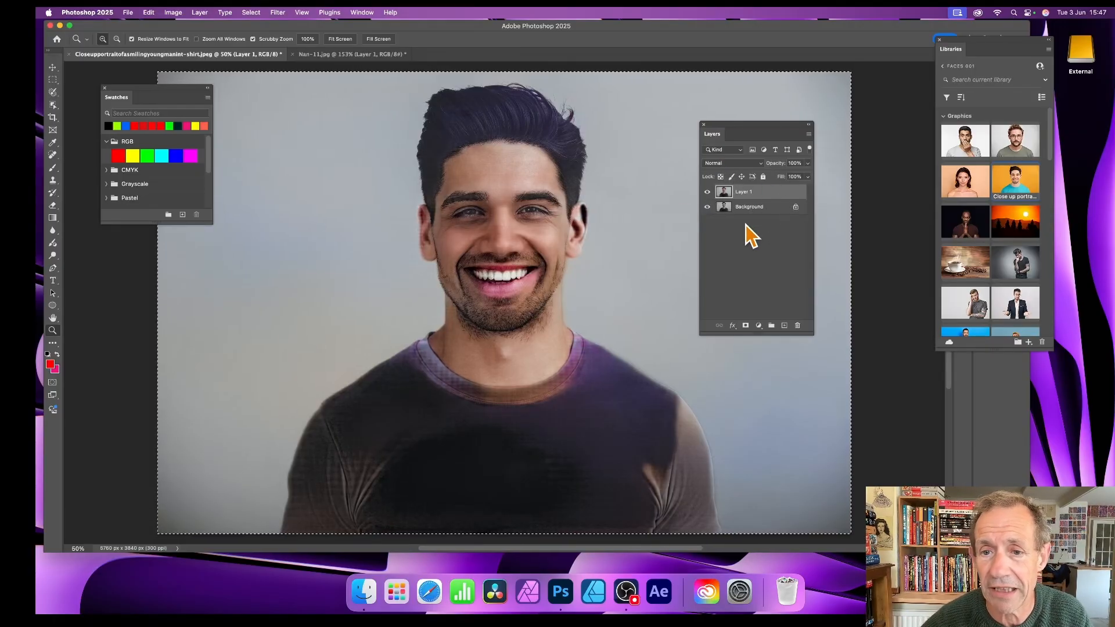
Step: Set the blend mode of Layer 1 to Darken and preview Color Dodge without choosing it
click(746, 209)
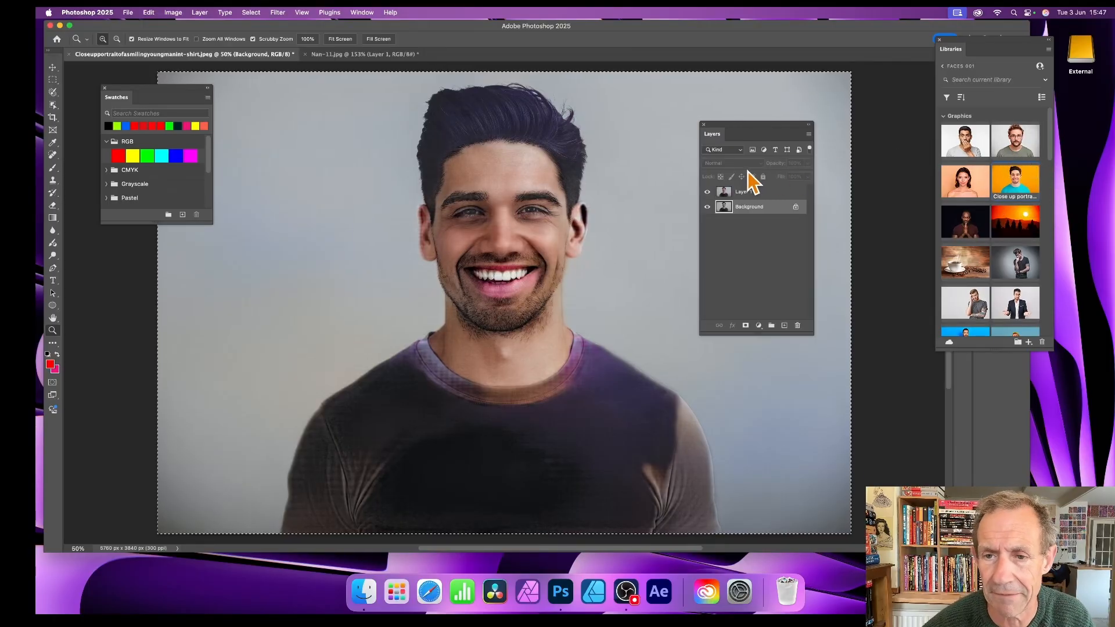
click(752, 194)
click(734, 164)
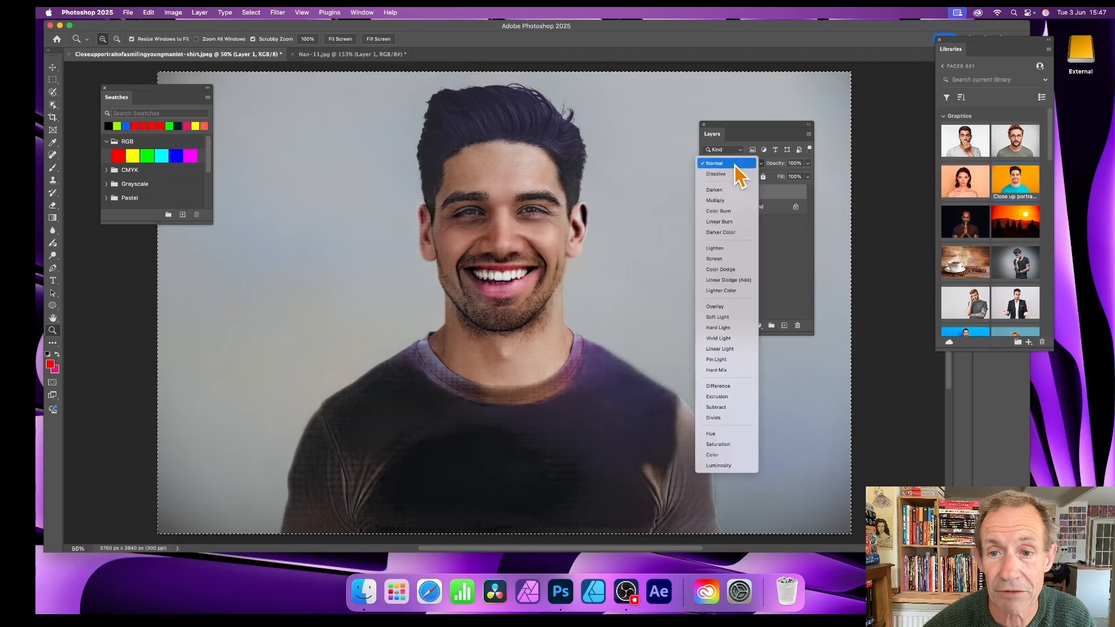
click(725, 190)
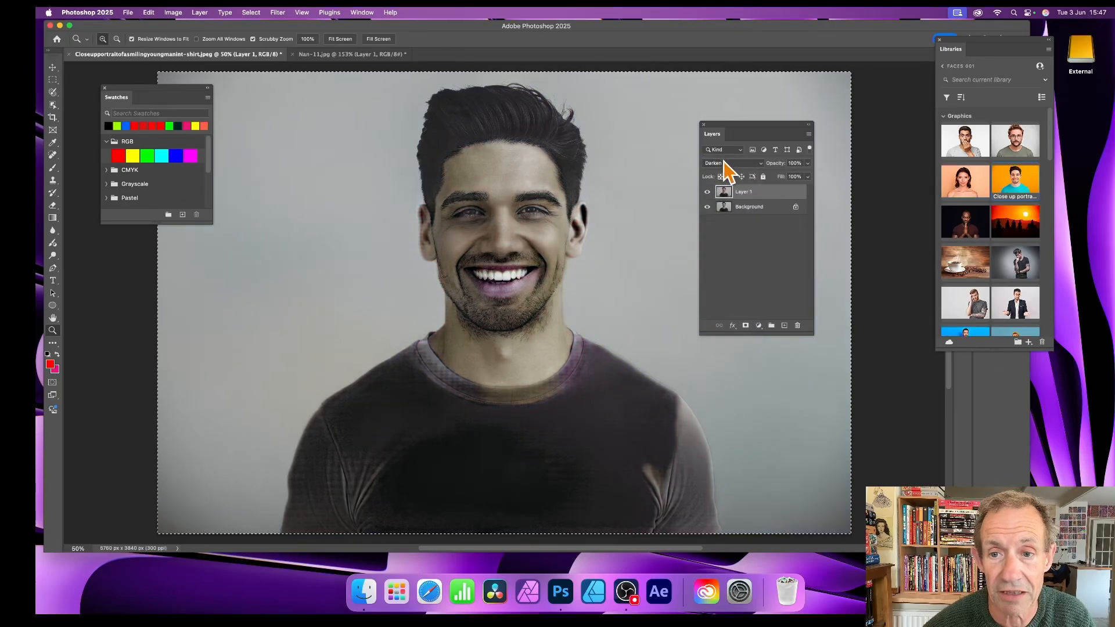
click(726, 165)
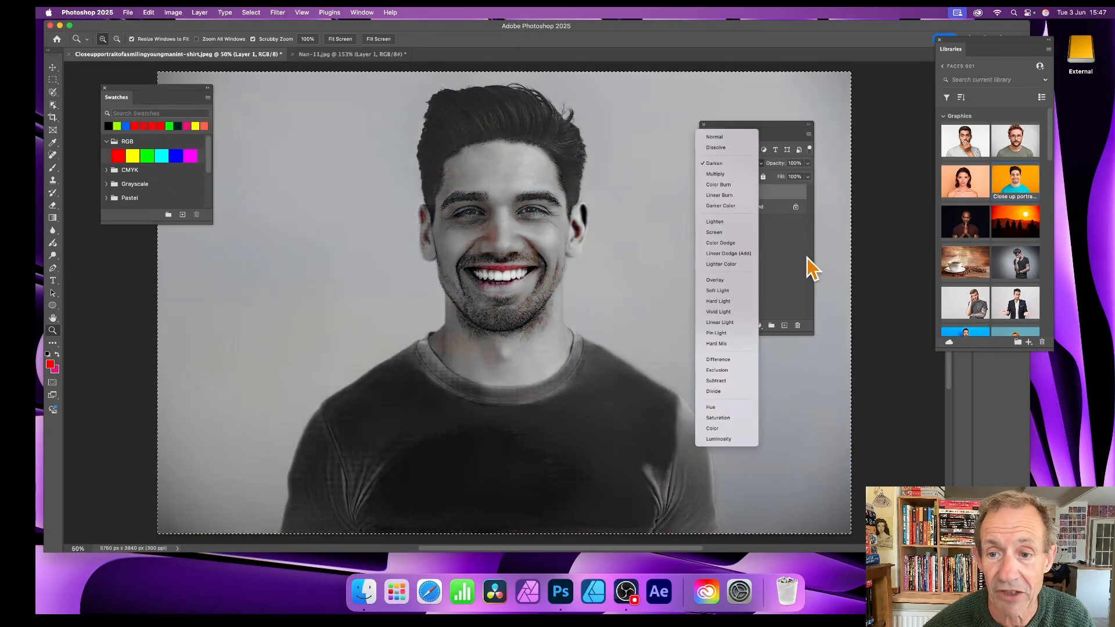
click(783, 256)
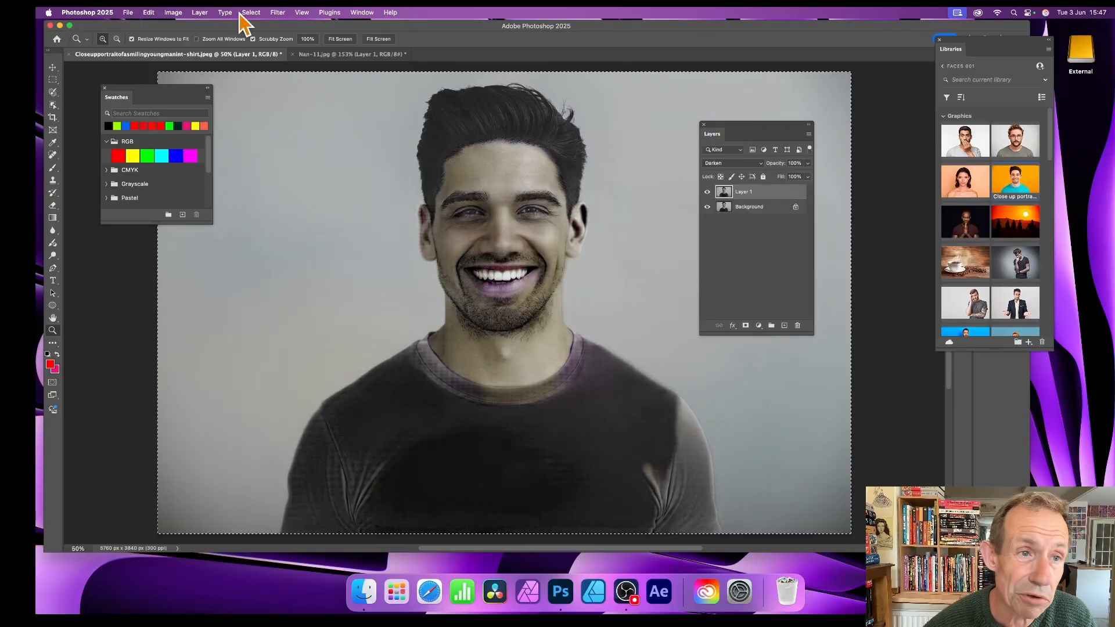
Step: Convert the colorized Layer 1 to a Smart Object
click(199, 13)
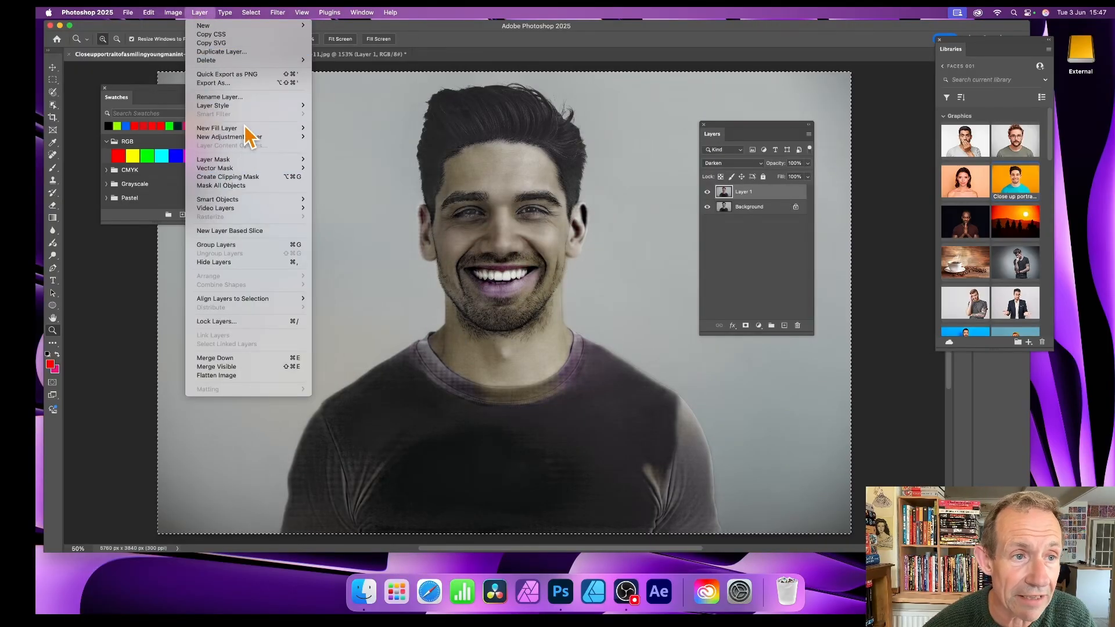
mouse_move(239, 203)
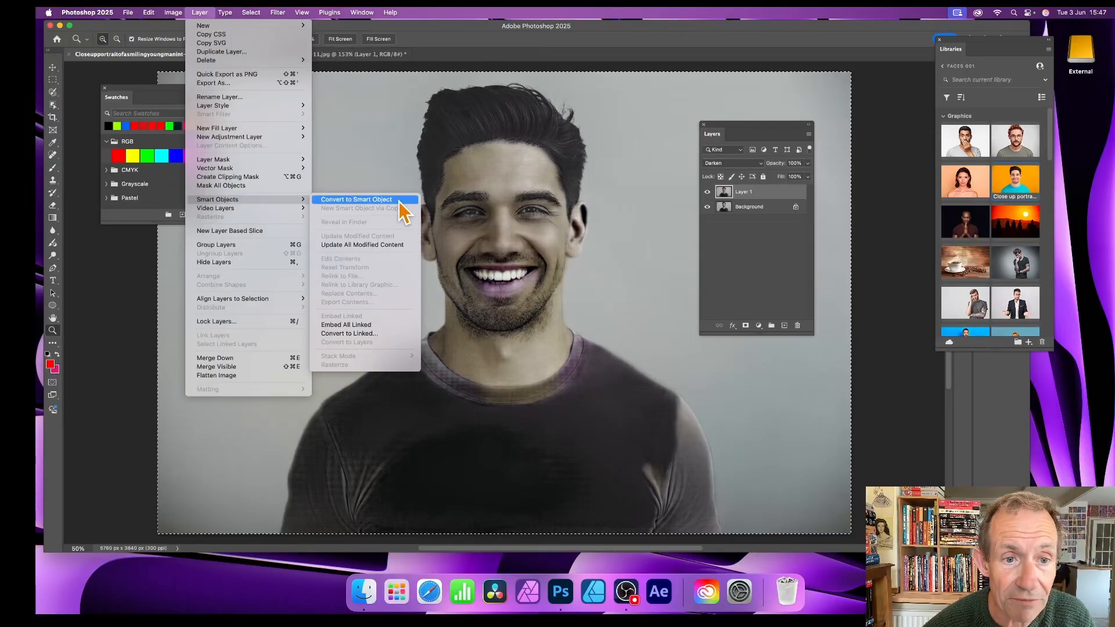
click(381, 200)
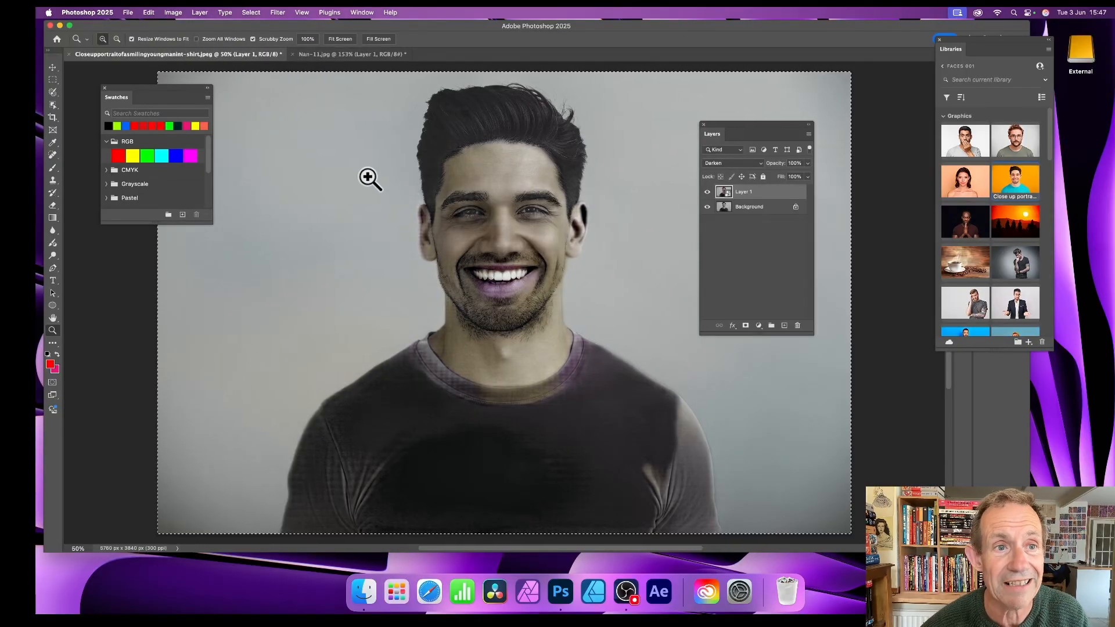
Step: Apply a Gaussian Blur with a radius of about 129 pixels to Layer 1 and set its blend mode to Vivid Light
click(278, 12)
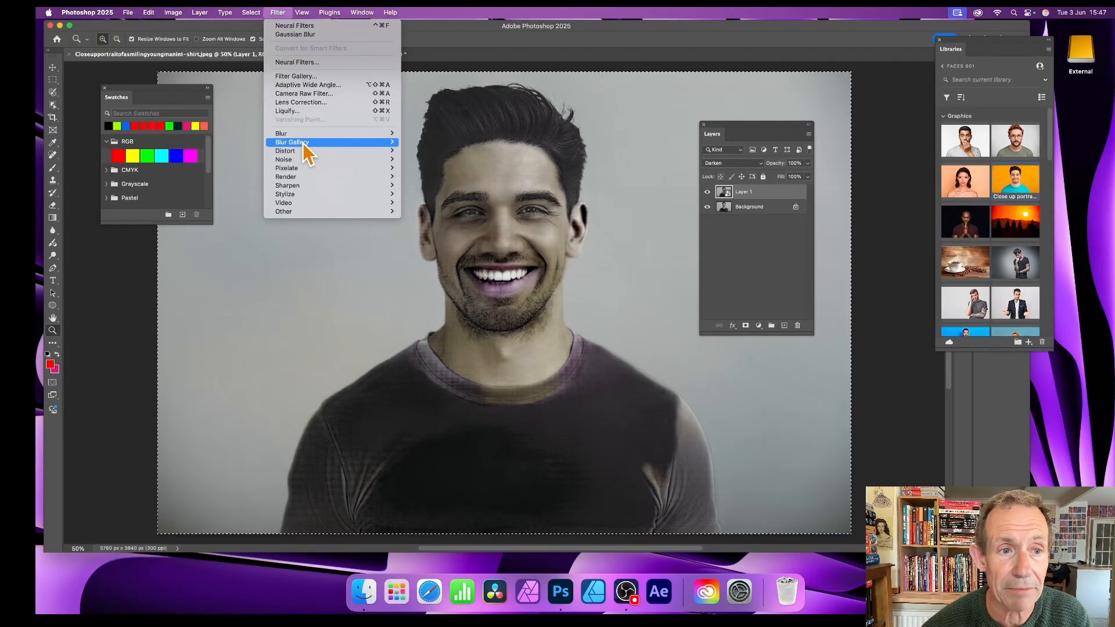
mouse_move(304, 138)
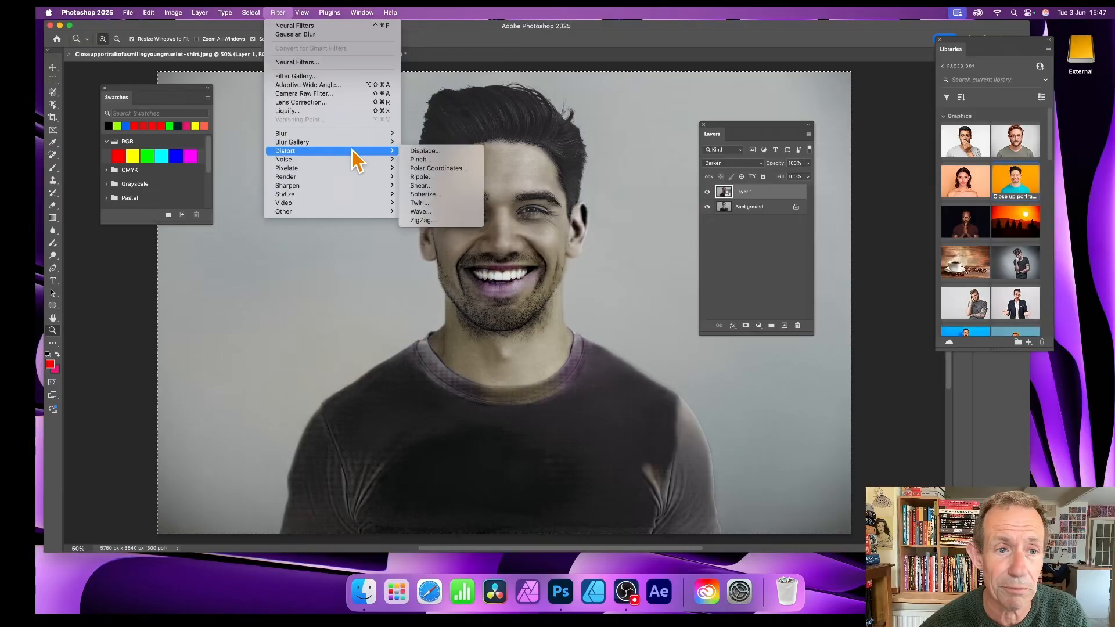
mouse_move(396, 141)
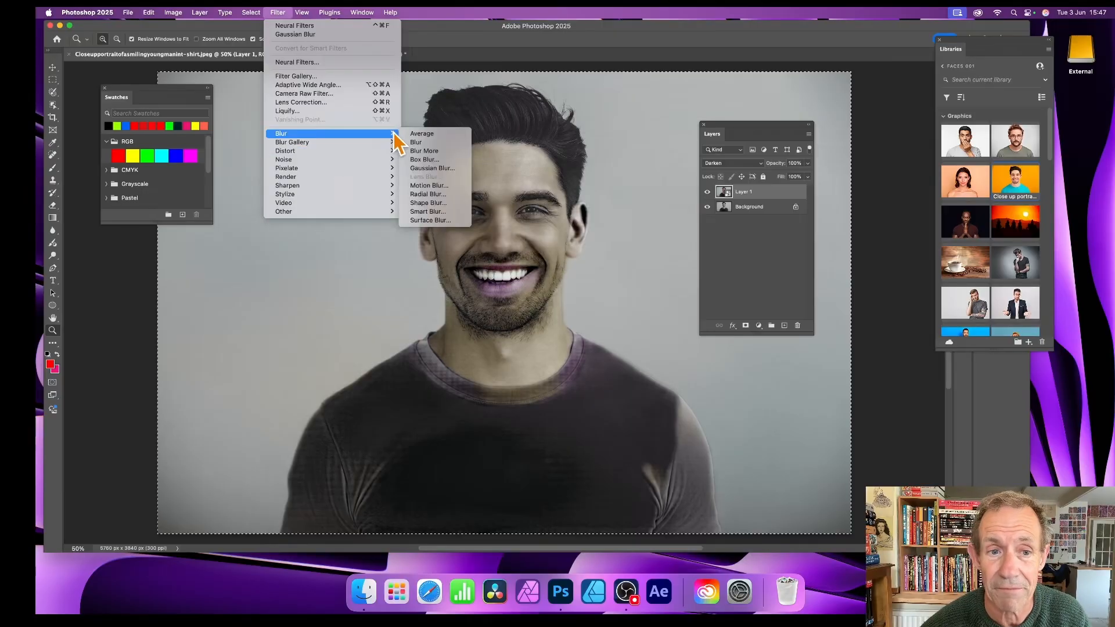
click(436, 168)
drag(548, 295, 570, 296)
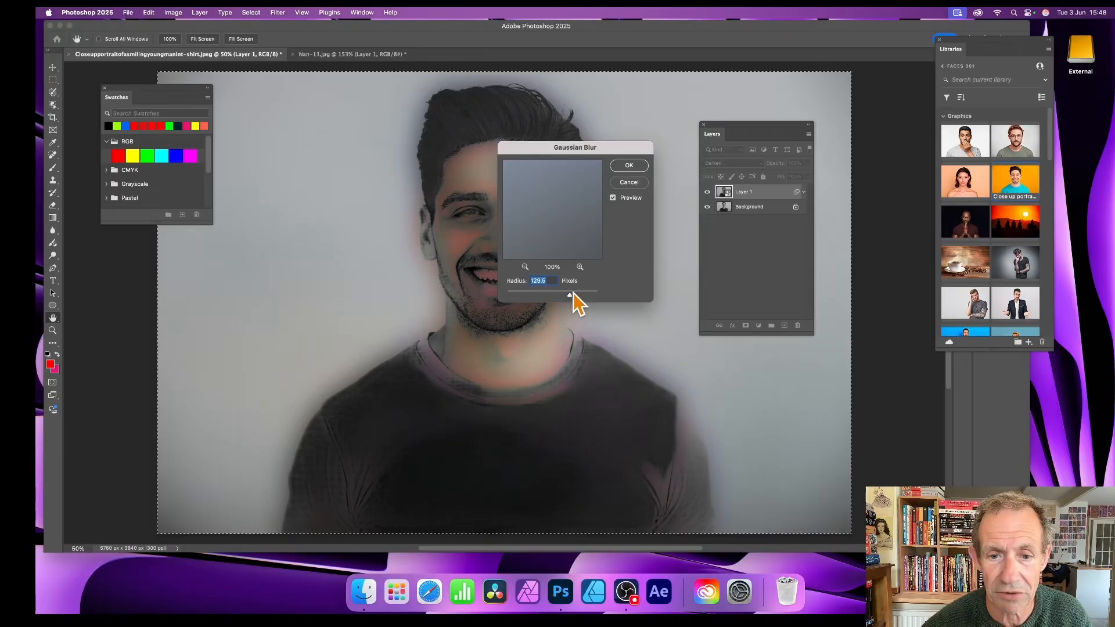
click(629, 167)
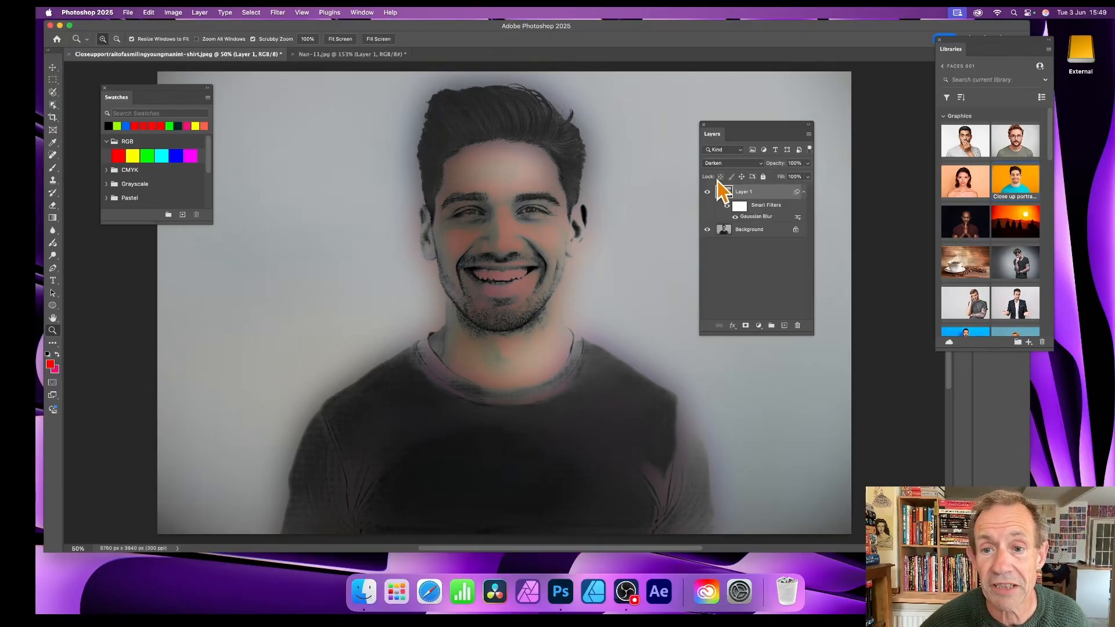
click(735, 165)
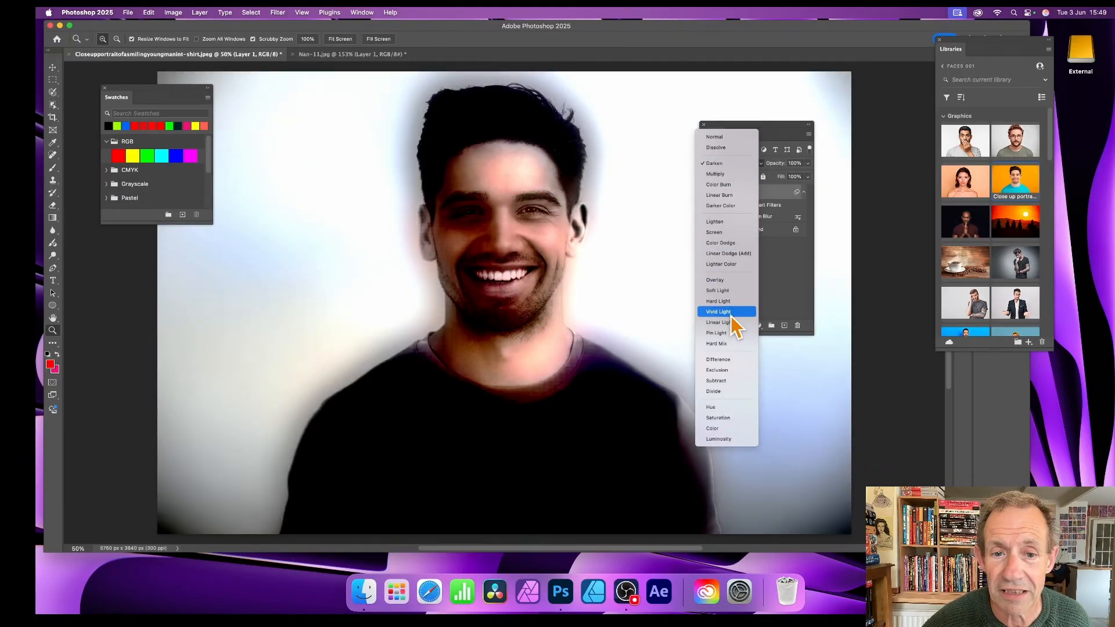
click(726, 312)
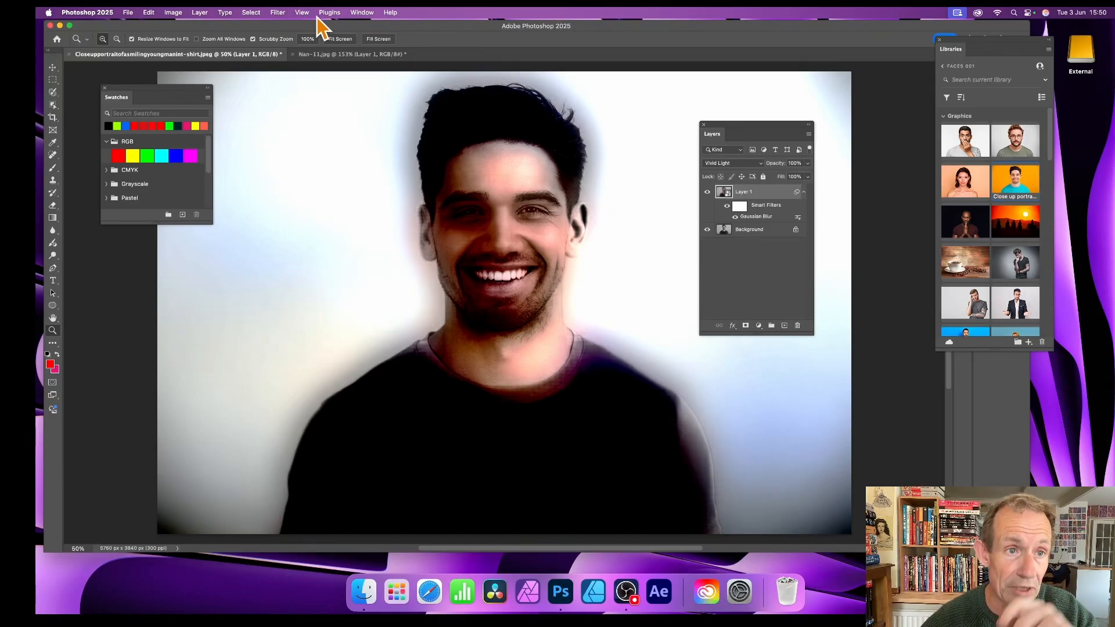
Step: Open Neural Filters for the blurred Smart Object and enable Colorize
click(278, 12)
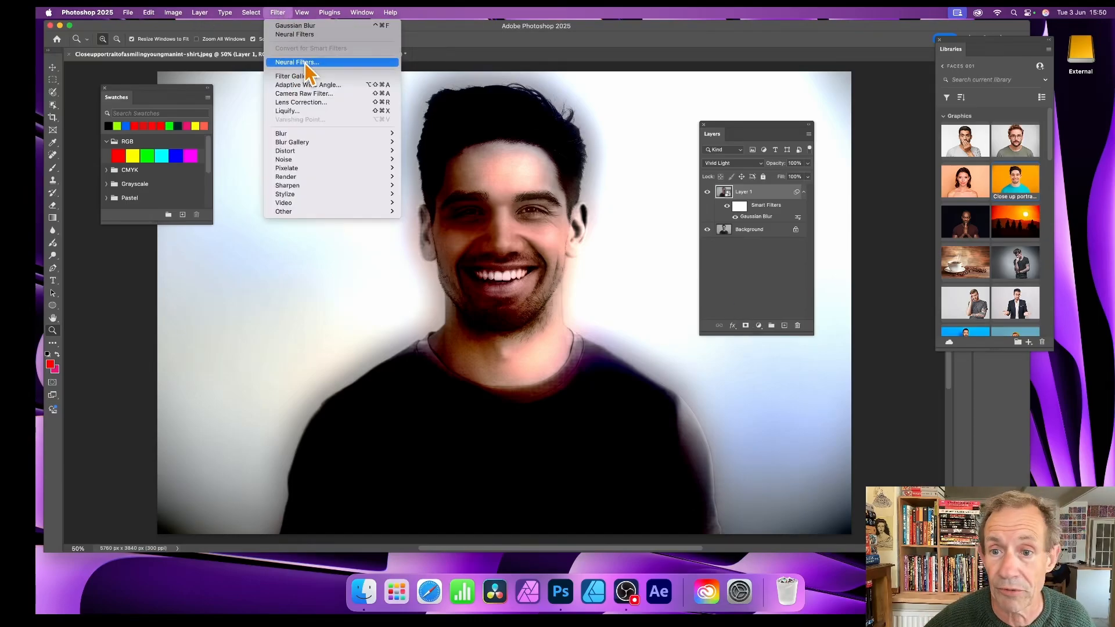
click(305, 64)
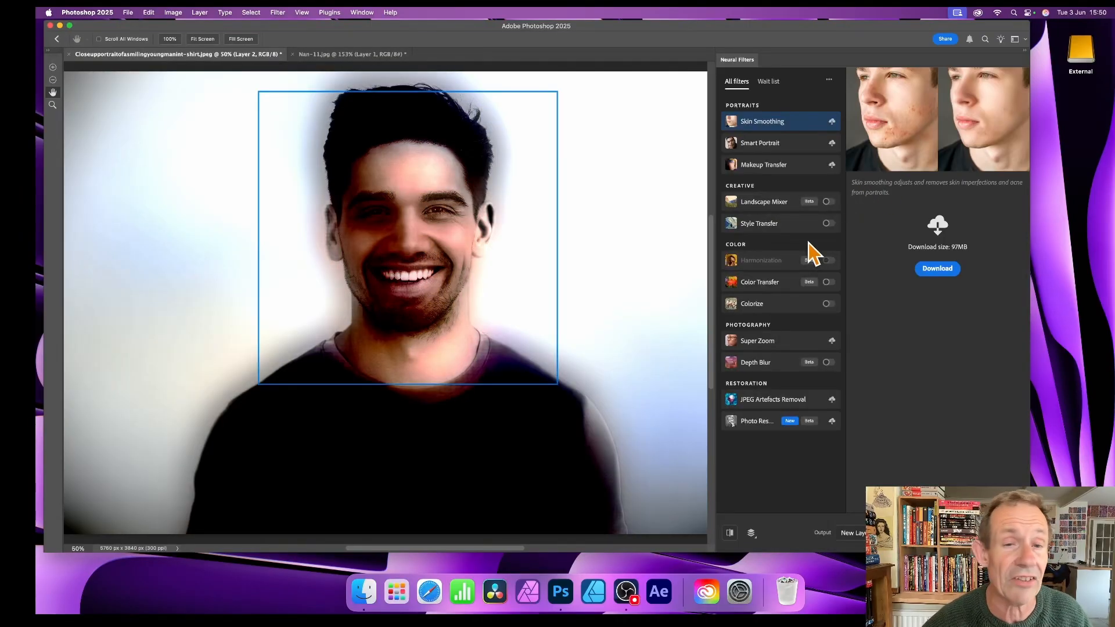
click(827, 305)
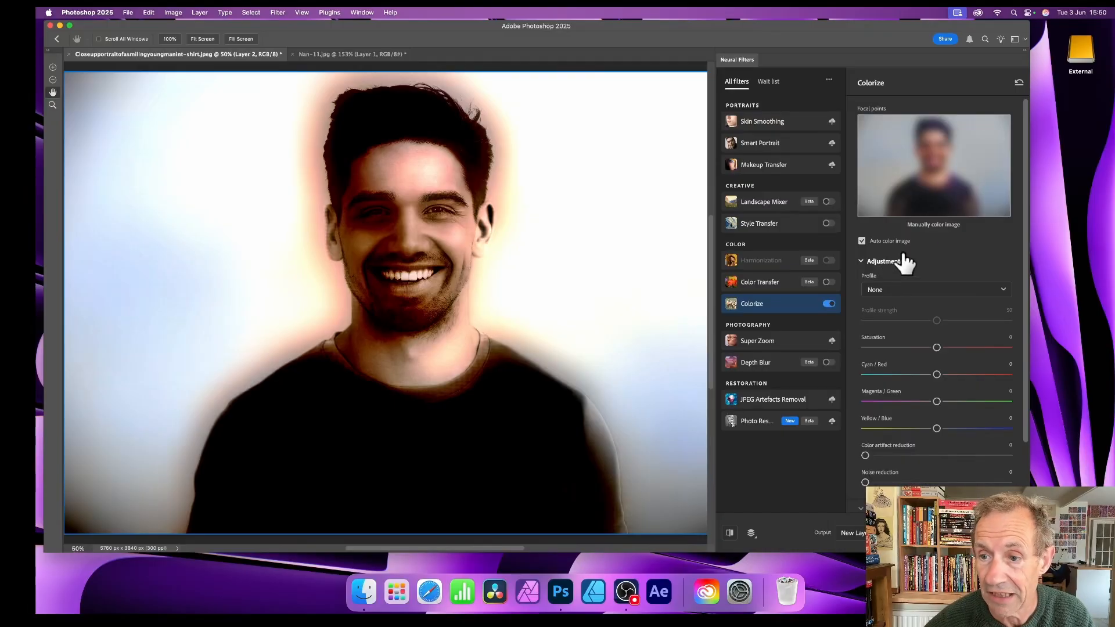
Step: Rate the Colorize result as unsatisfactory and close the feedback form without submitting details
scroll(926, 286, down, 3)
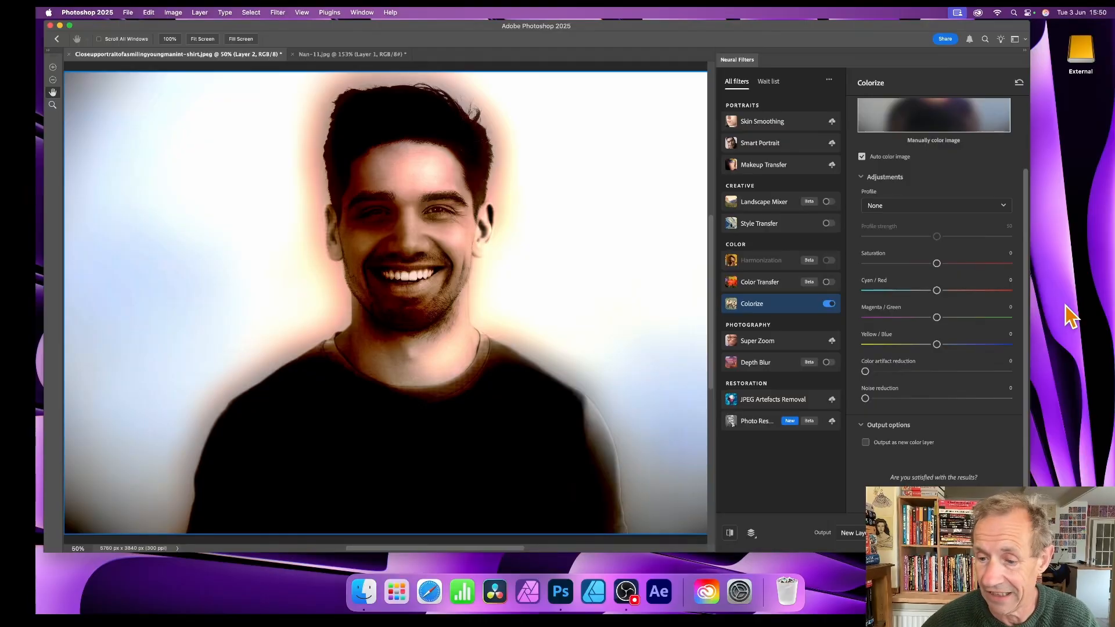
click(953, 497)
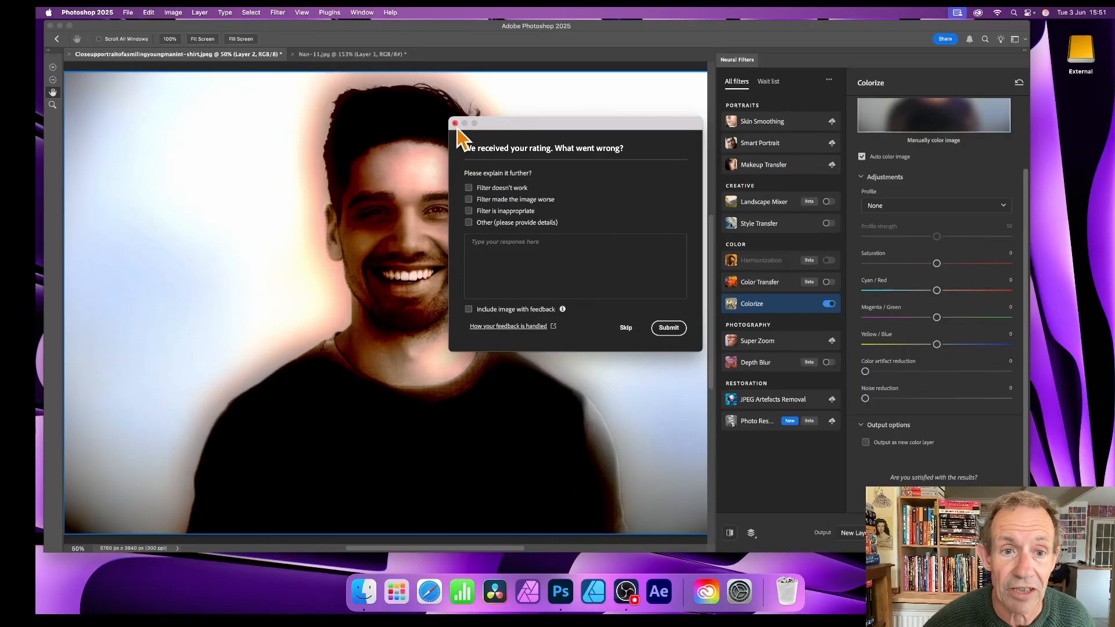
click(455, 123)
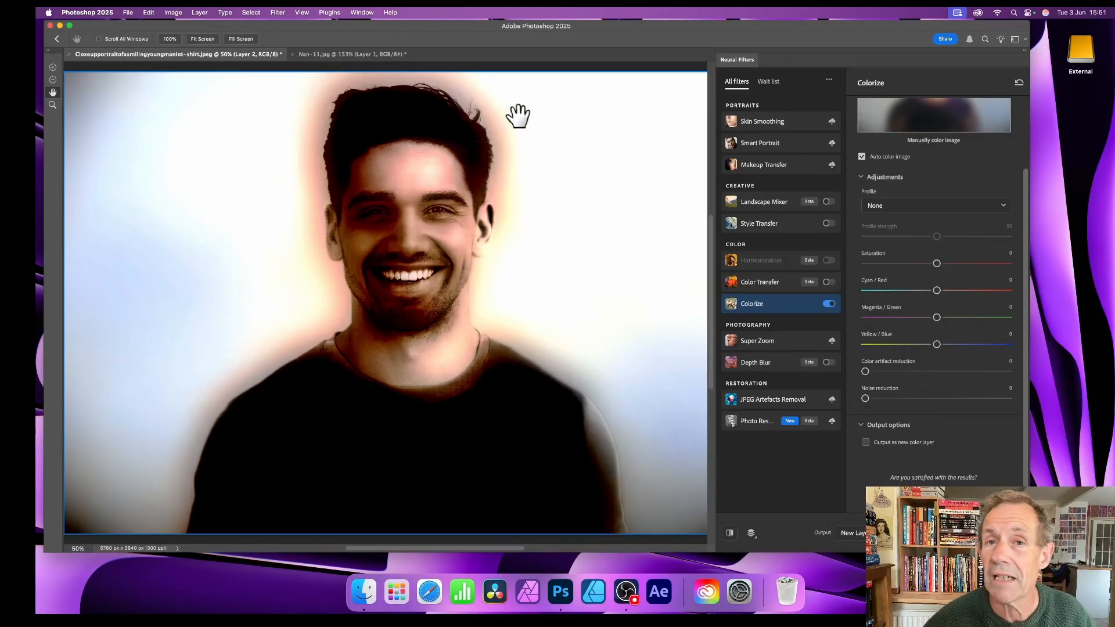